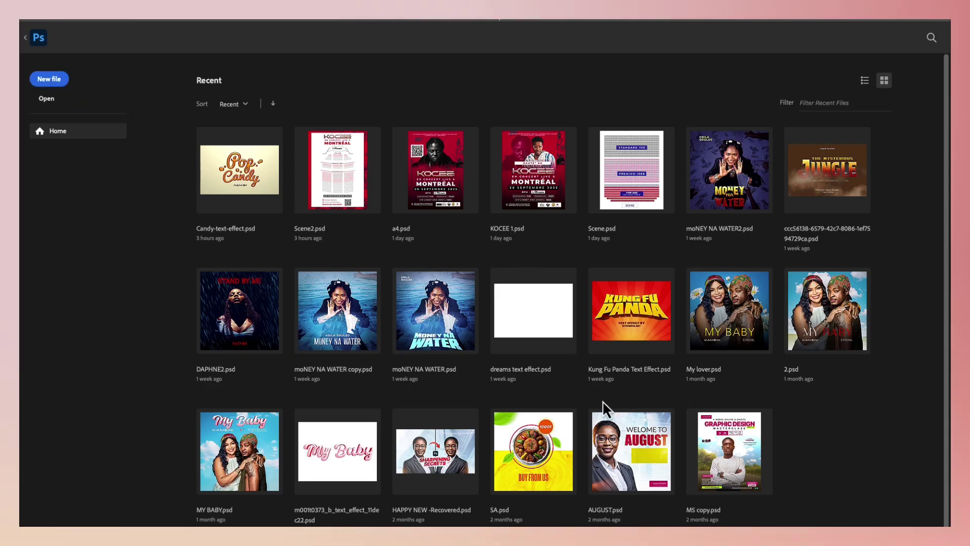
# Create a new 1080 × 1440 px portrait document
pyautogui.press('super+n')
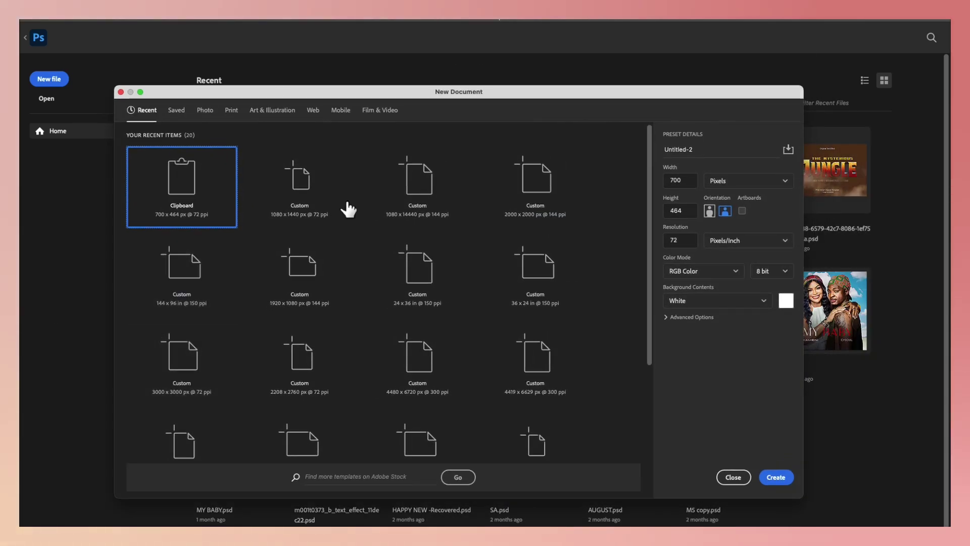
pyautogui.click(314, 204)
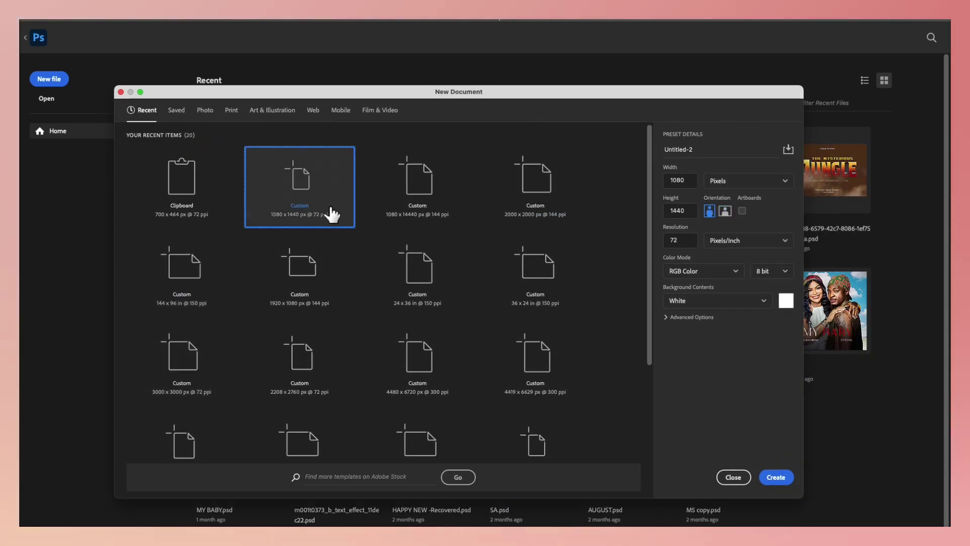
pyautogui.doubleClick(686, 180)
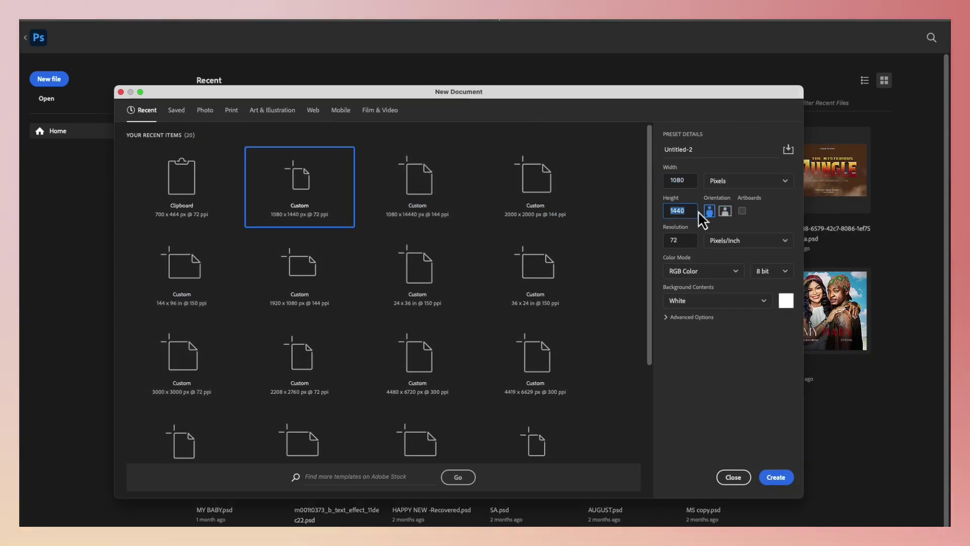
pyautogui.click(773, 480)
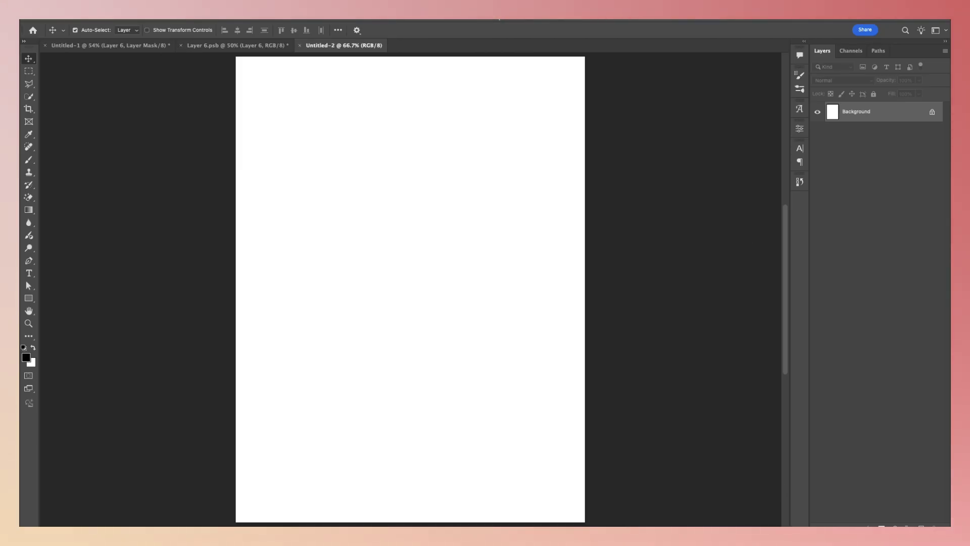
# Place the businessman photo and scale it to about 143% to fill the canvas
pyautogui.moveTo(342, 223); pyautogui.dragTo(372, 216)
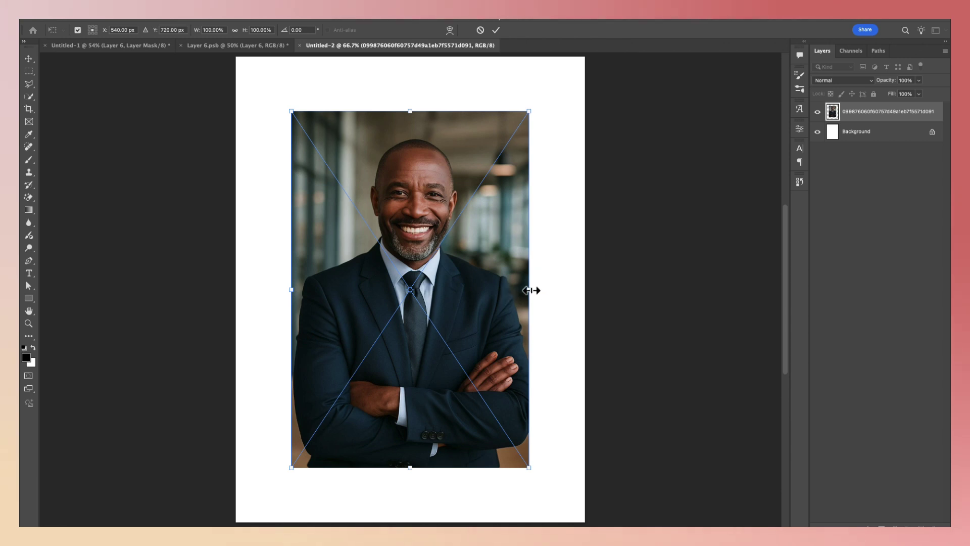
pyautogui.moveTo(529, 290); pyautogui.dragTo(586, 287)
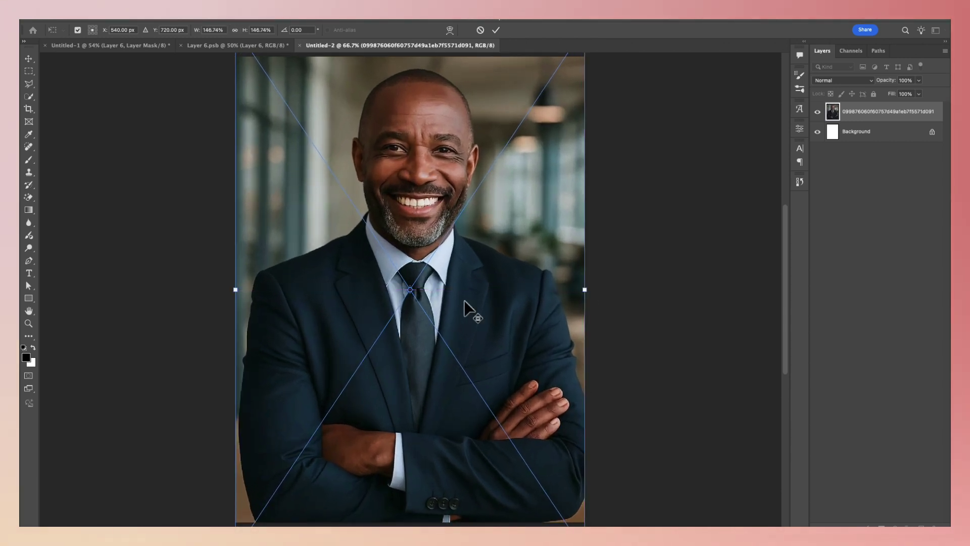
pyautogui.press('super+0')
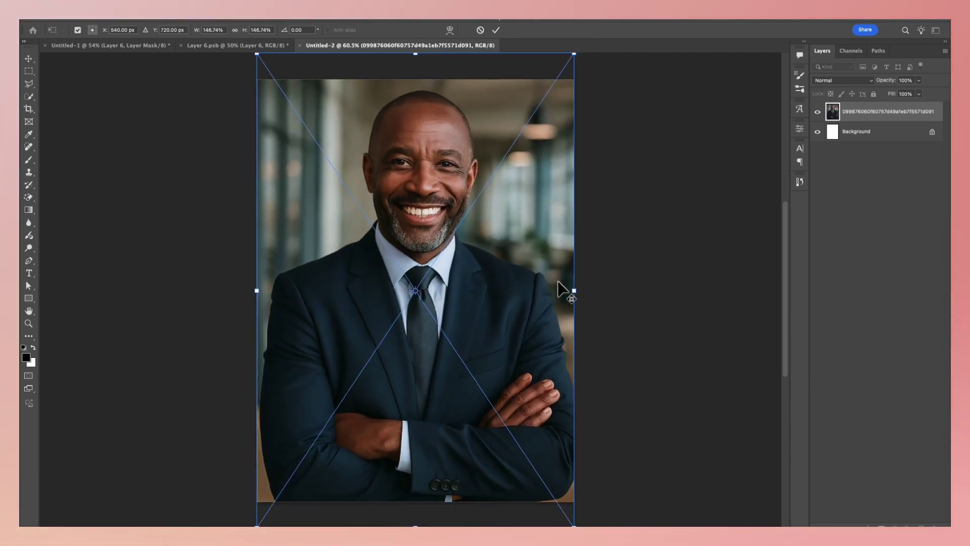
pyautogui.moveTo(573, 295); pyautogui.dragTo(569, 298)
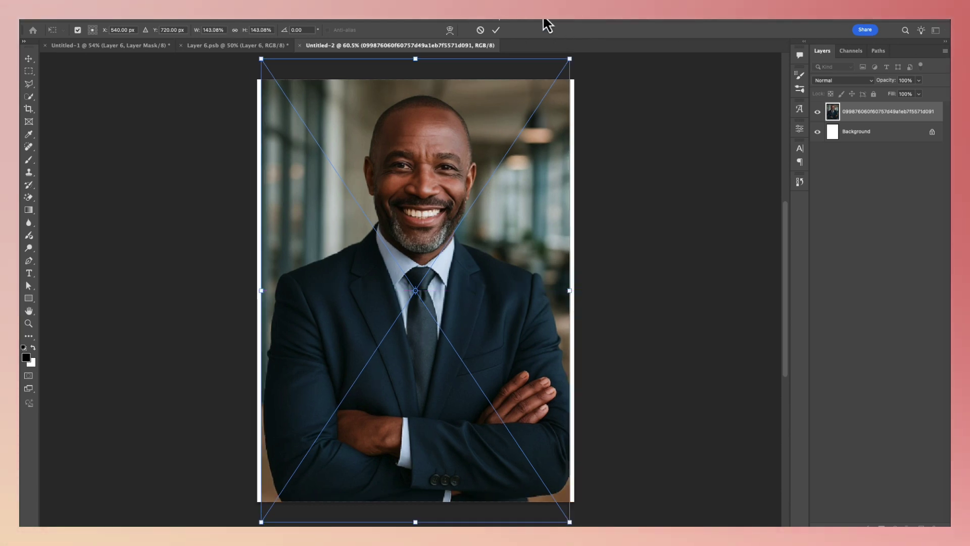
pyautogui.click(496, 30)
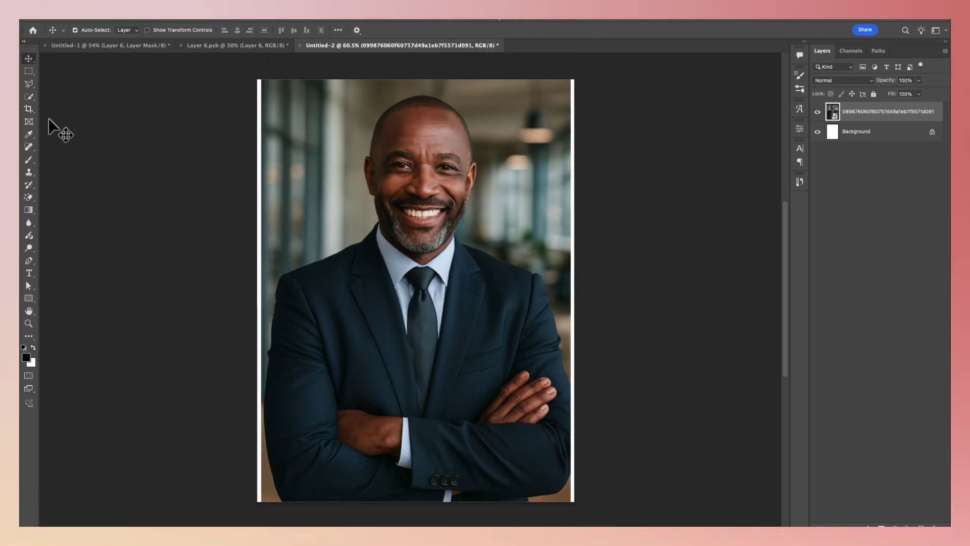
pyautogui.click(29, 96)
# Select the man as the subject and mask out the office background
pyautogui.click(296, 31)
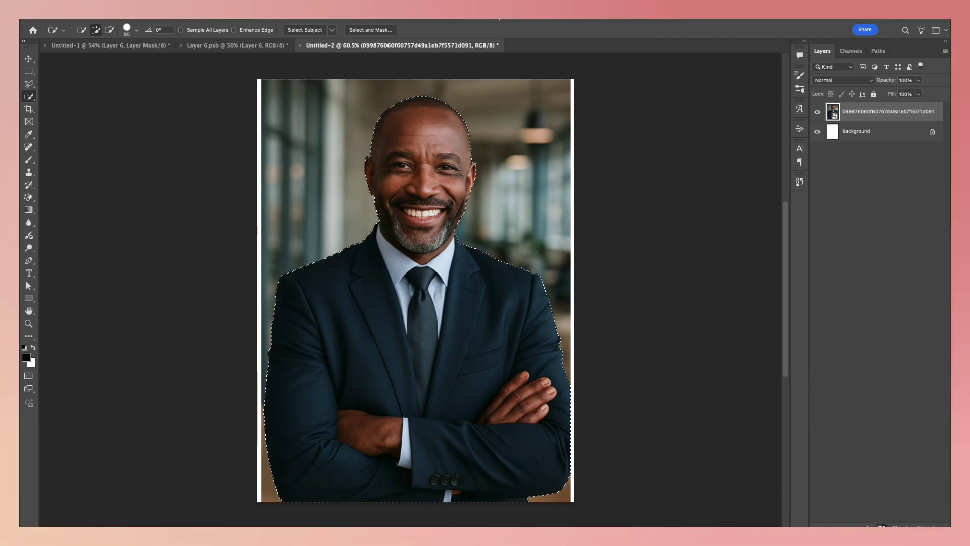
pyautogui.click(895, 526)
pyautogui.scroll(-3, 477, 308)
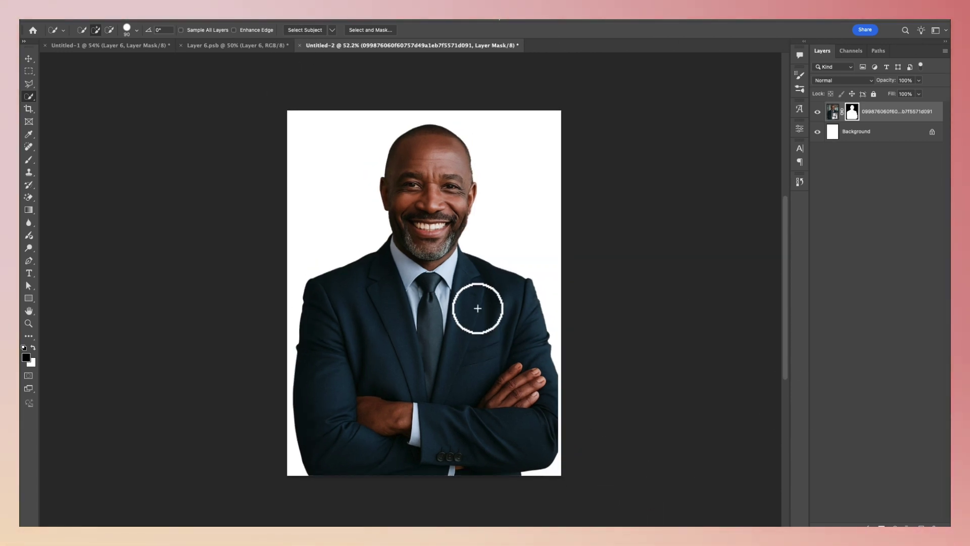
pyautogui.click(866, 136)
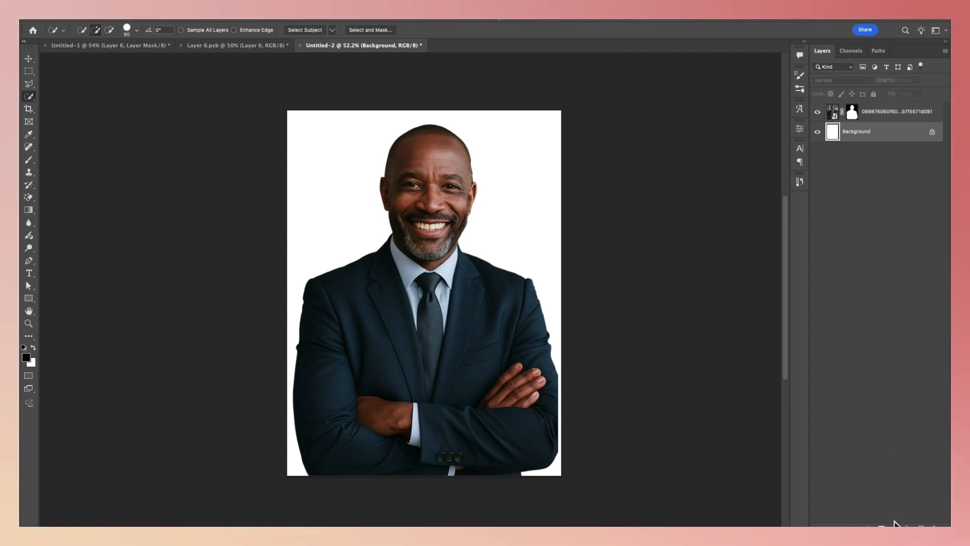
pyautogui.click(900, 120)
# Resize the cutout to fill the lower canvas and centre it horizontally
pyautogui.hotkey('ctrl', 't')
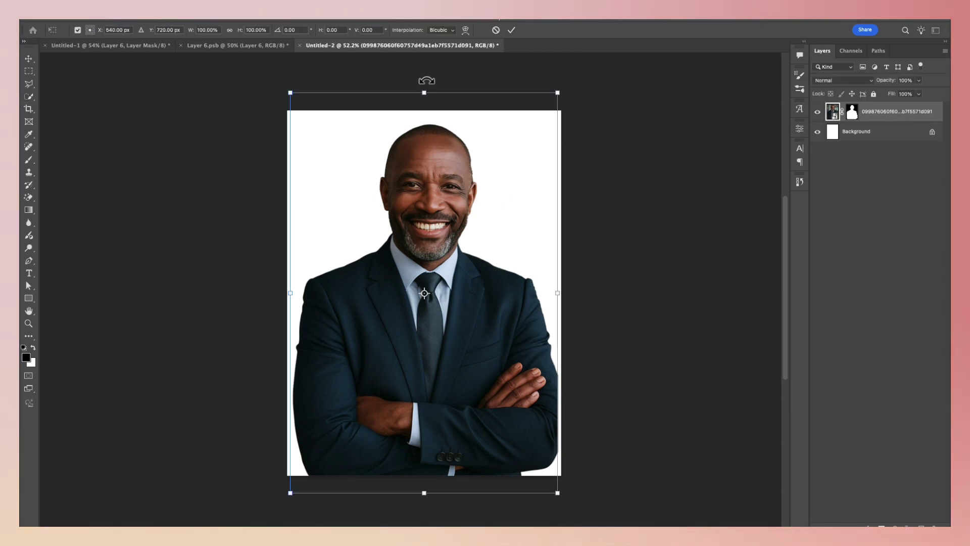
pyautogui.moveTo(426, 90); pyautogui.dragTo(427, 241)
pyautogui.moveTo(456, 379); pyautogui.dragTo(441, 322)
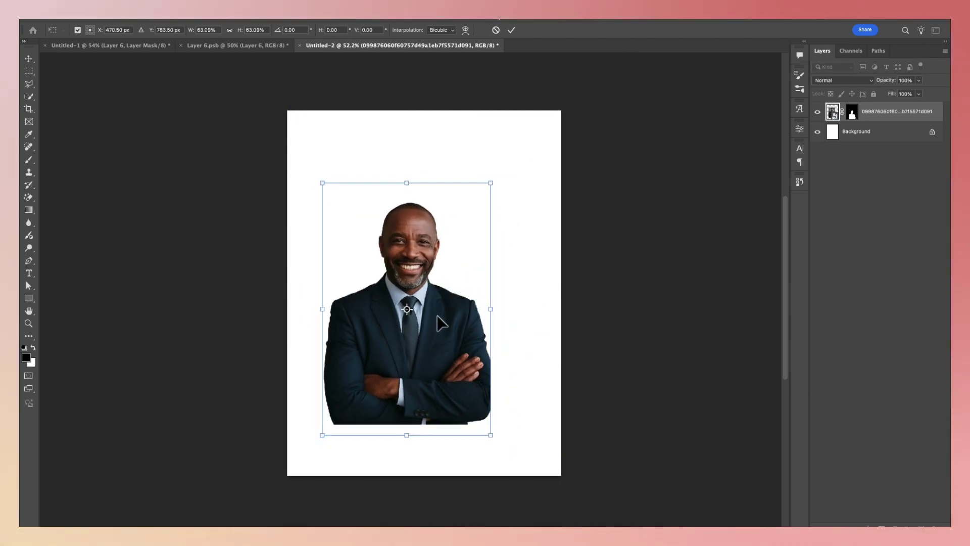
pyautogui.moveTo(403, 440); pyautogui.dragTo(427, 523)
pyautogui.moveTo(444, 329)
pyautogui.mouseDown()
pyautogui.moveTo(455, 298)
pyautogui.moveTo(457, 316)
pyautogui.mouseUp()
pyautogui.moveTo(569, 271); pyautogui.dragTo(550, 271)
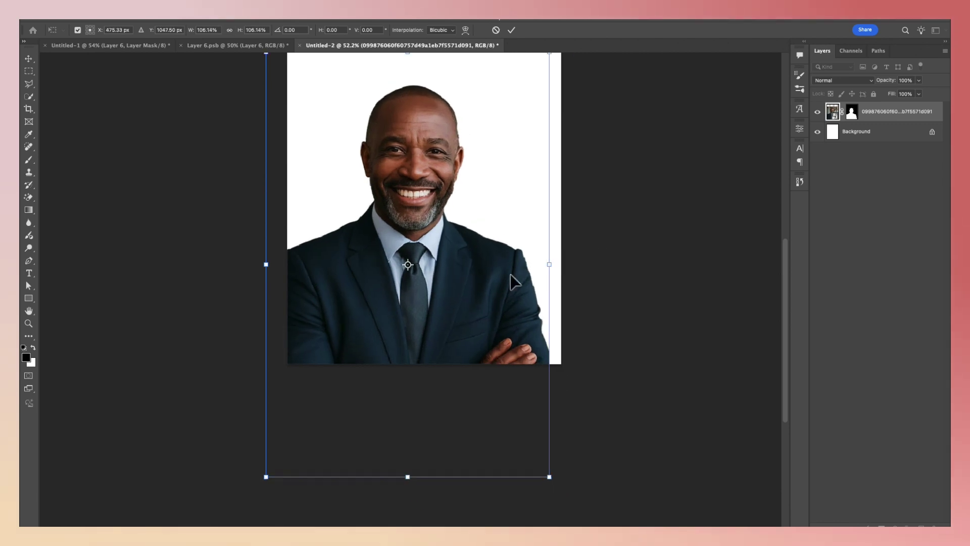
pyautogui.moveTo(424, 263); pyautogui.dragTo(443, 261)
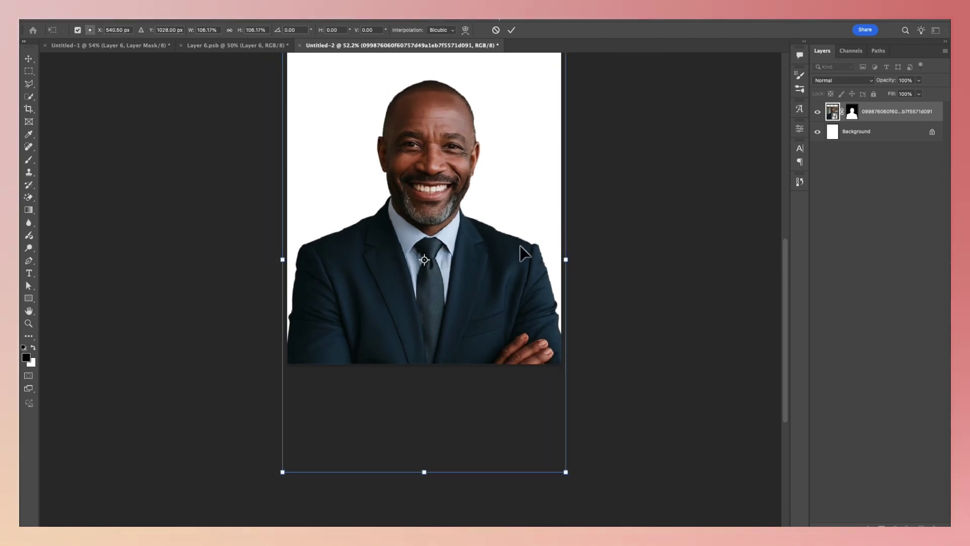
pyautogui.scroll(5, 490, 118)
pyautogui.click(512, 29)
# Make the Background layer active and bring up the fill and adjustment layer list
pyautogui.press('w')
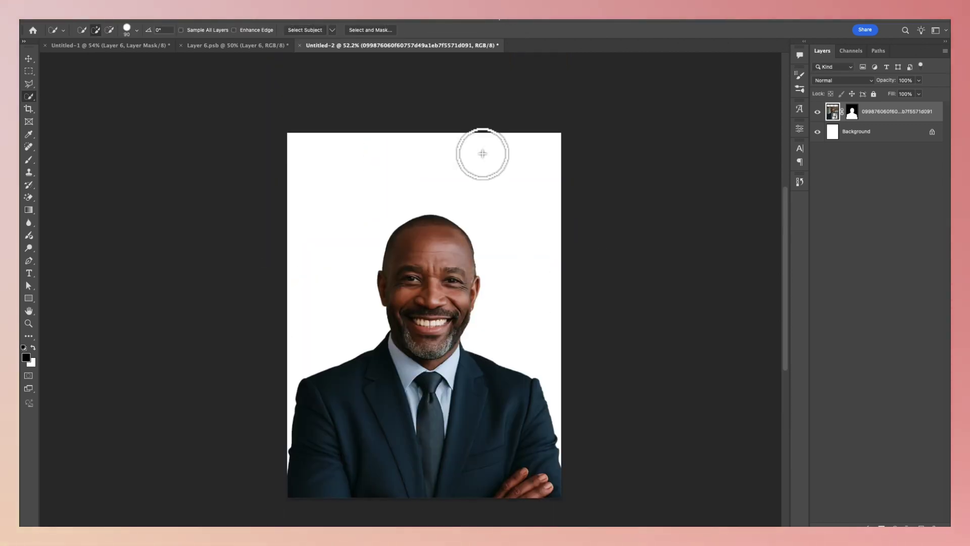
pyautogui.scroll(-1, 425, 250)
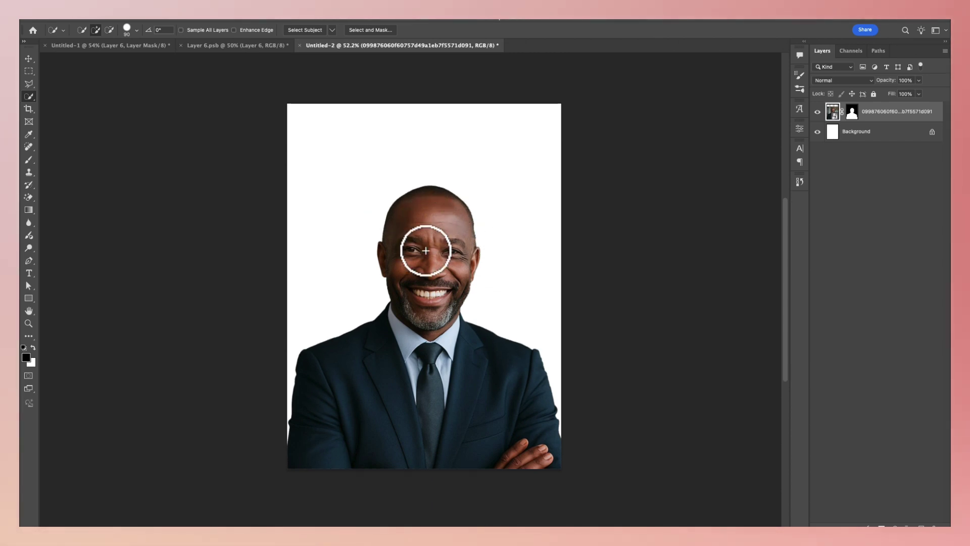
pyautogui.press('v')
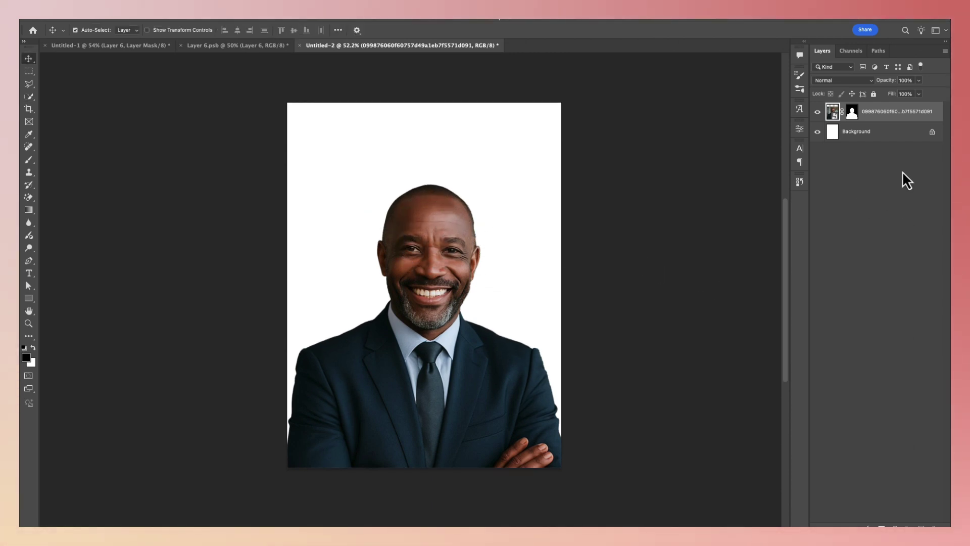
pyautogui.click(898, 136)
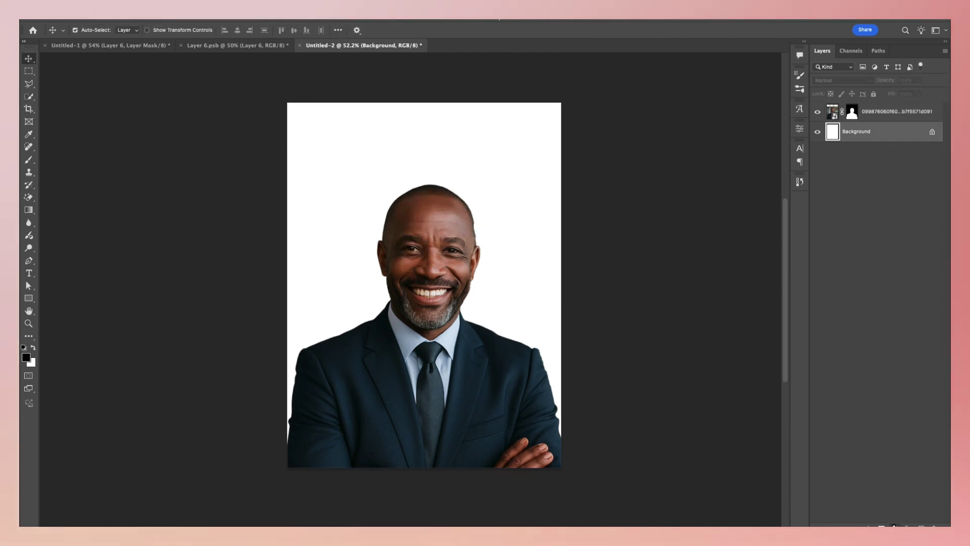
pyautogui.click(894, 527)
# Add a reversed Gradient Fill layer above Background using a light blue preset from the Blues group
pyautogui.click(907, 375)
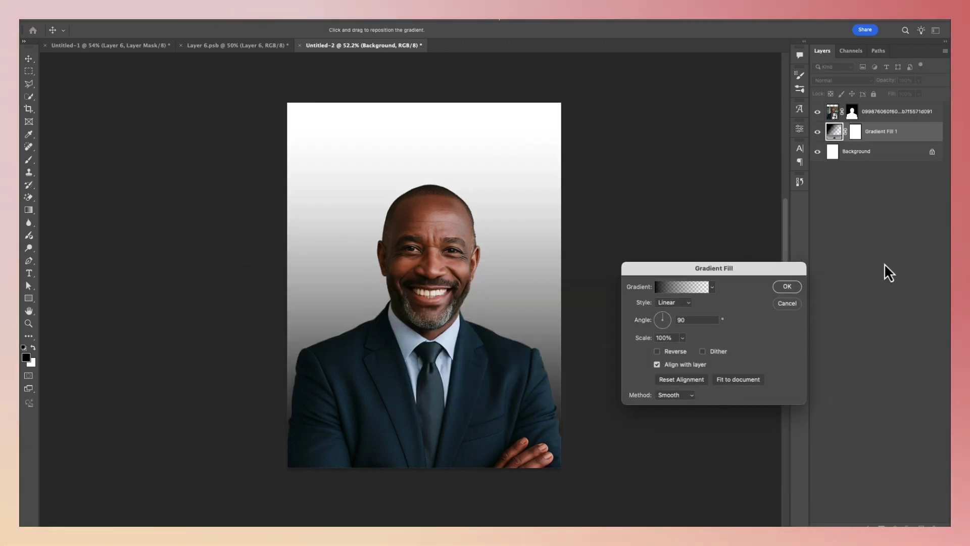
pyautogui.click(656, 351)
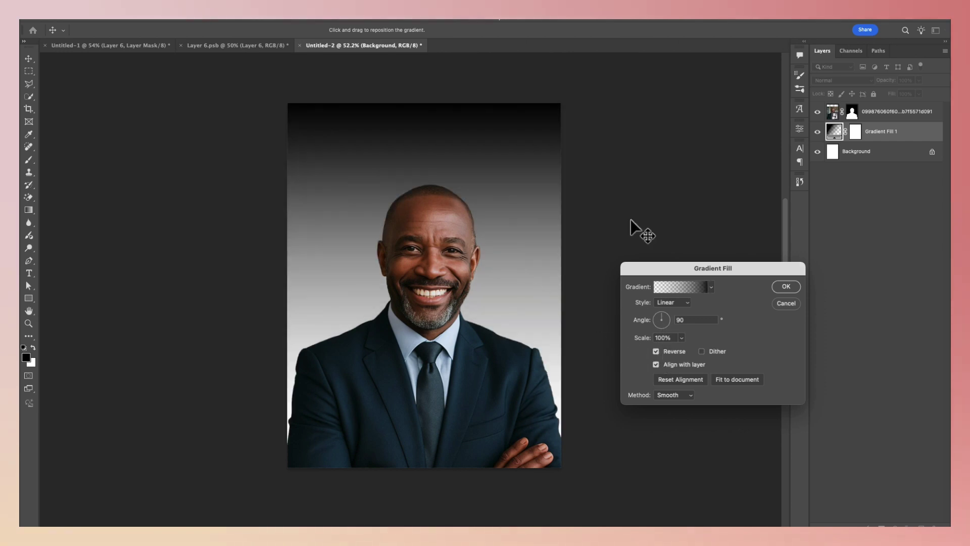
pyautogui.moveTo(405, 191); pyautogui.dragTo(418, 318)
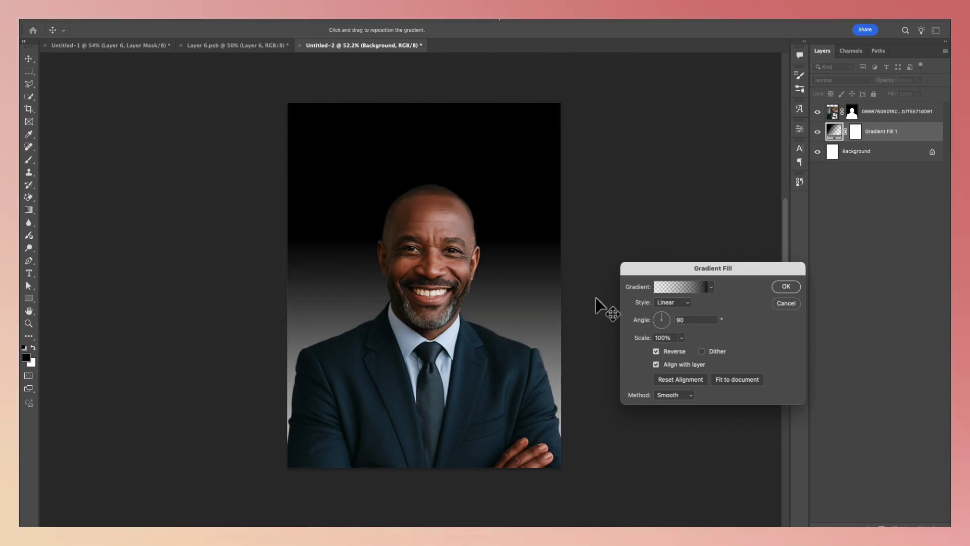
pyautogui.click(711, 287)
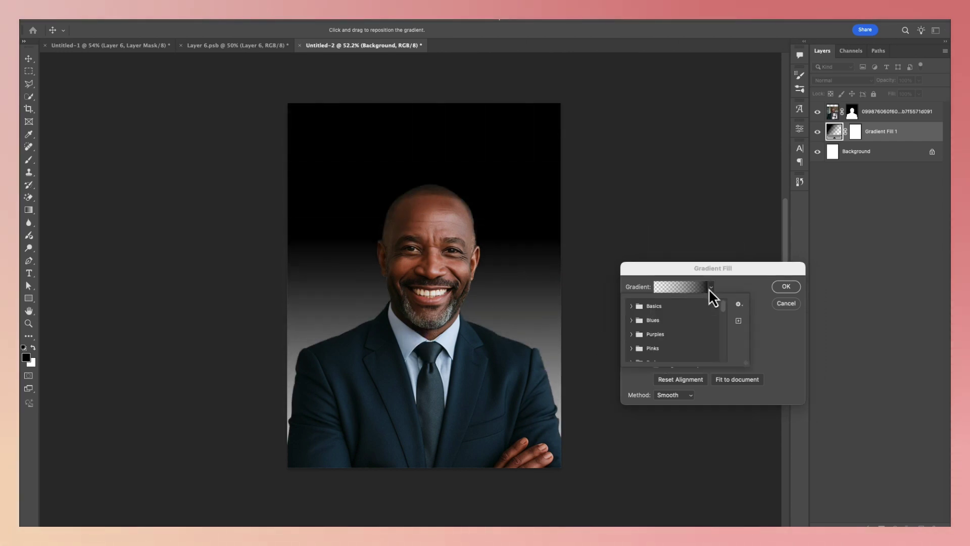
pyautogui.click(632, 306)
pyautogui.click(632, 336)
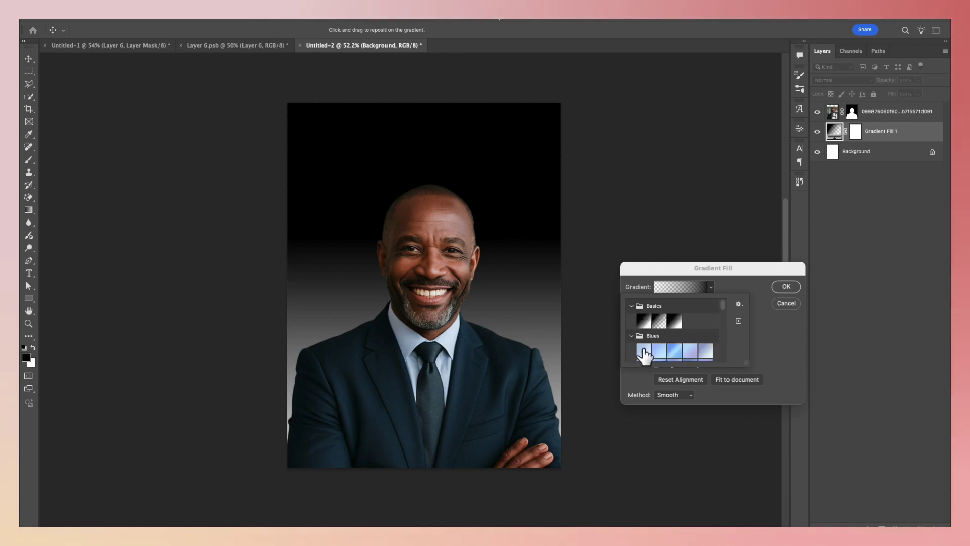
pyautogui.click(643, 347)
pyautogui.scroll(-2, 672, 334)
pyautogui.click(789, 285)
pyautogui.click(789, 285)
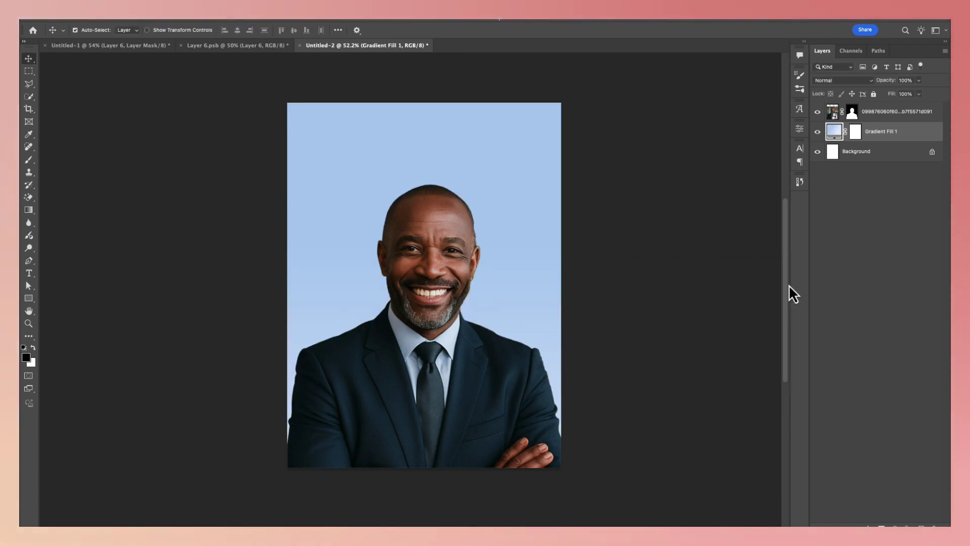
pyautogui.click(463, 230)
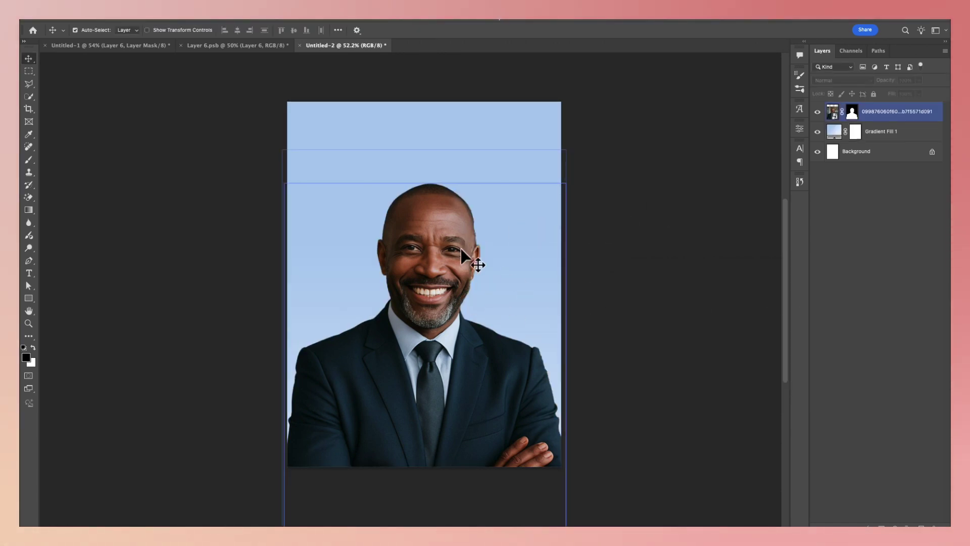
# Move the portrait higher on the poster and delete its old layer mask
pyautogui.moveTo(455, 241); pyautogui.dragTo(456, 213)
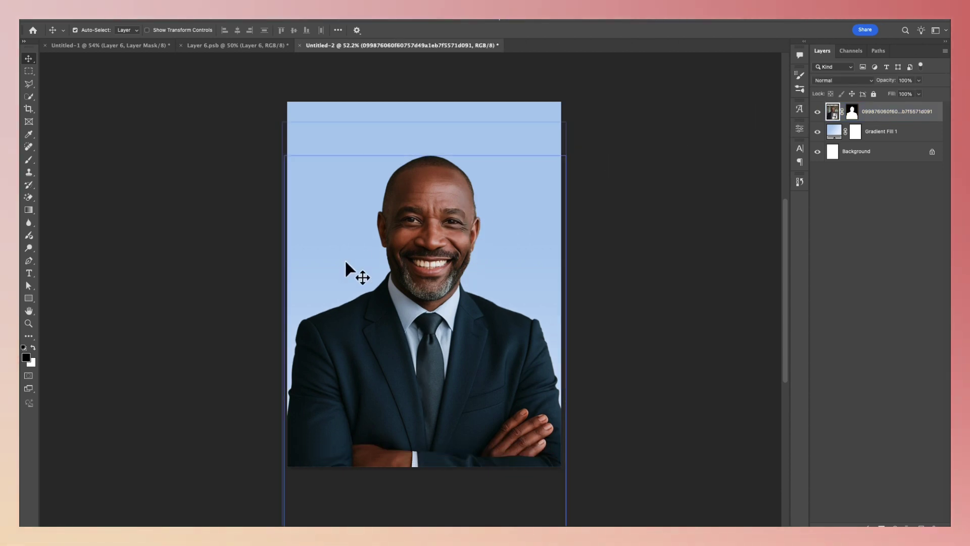
pyautogui.click(827, 137)
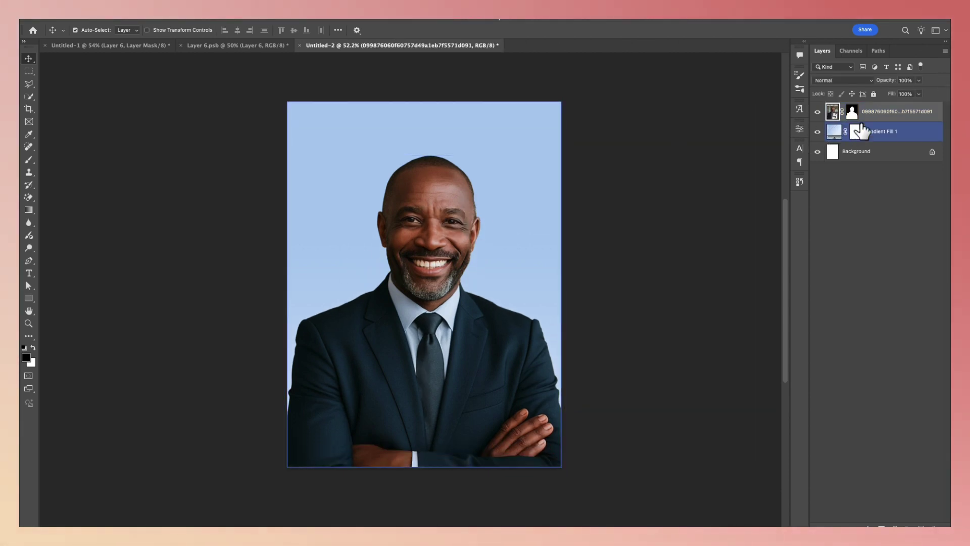
pyautogui.click(840, 112)
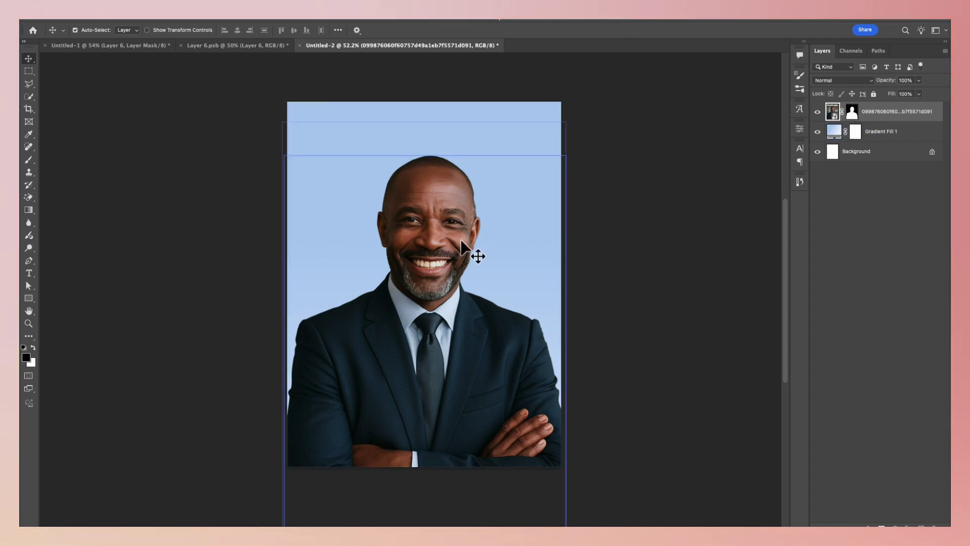
pyautogui.click(899, 130)
pyautogui.click(890, 114)
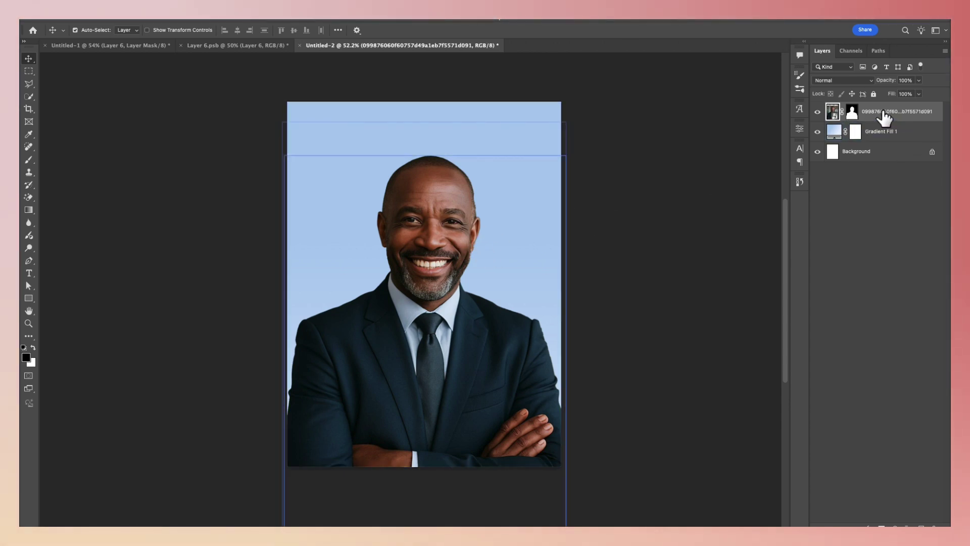
pyautogui.rightClick(884, 117)
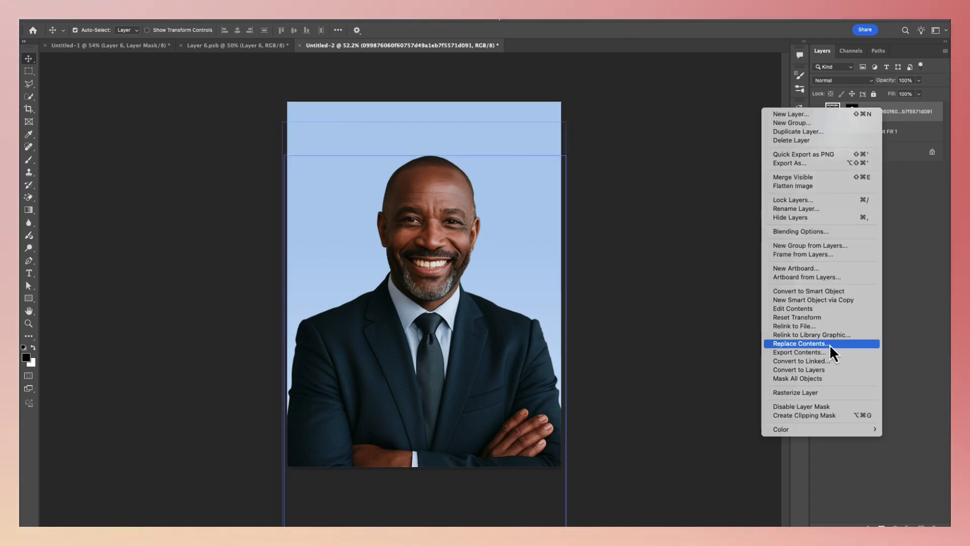
pyautogui.click(829, 298)
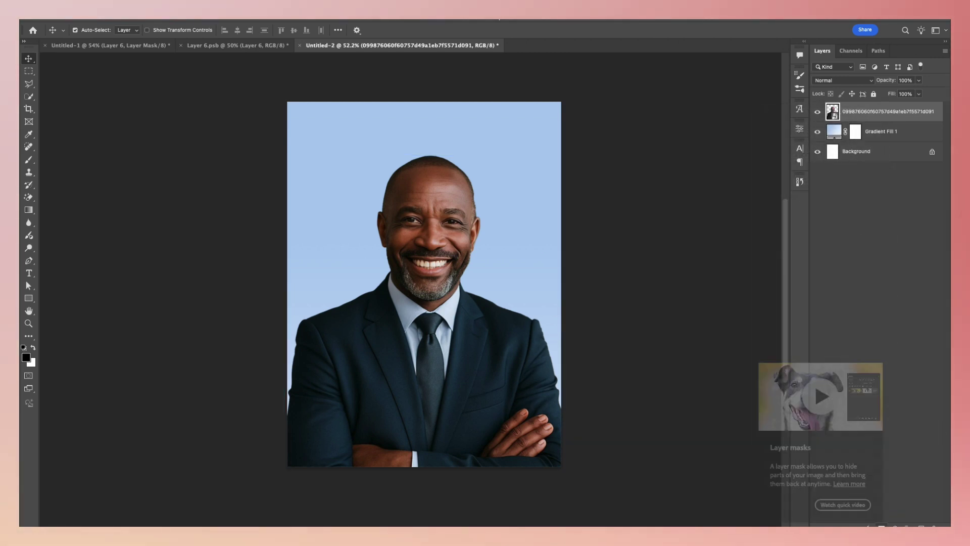
# Add a new mask to the portrait, nudge it up, and choose the black-to-white Basics gradient
pyautogui.click(882, 525)
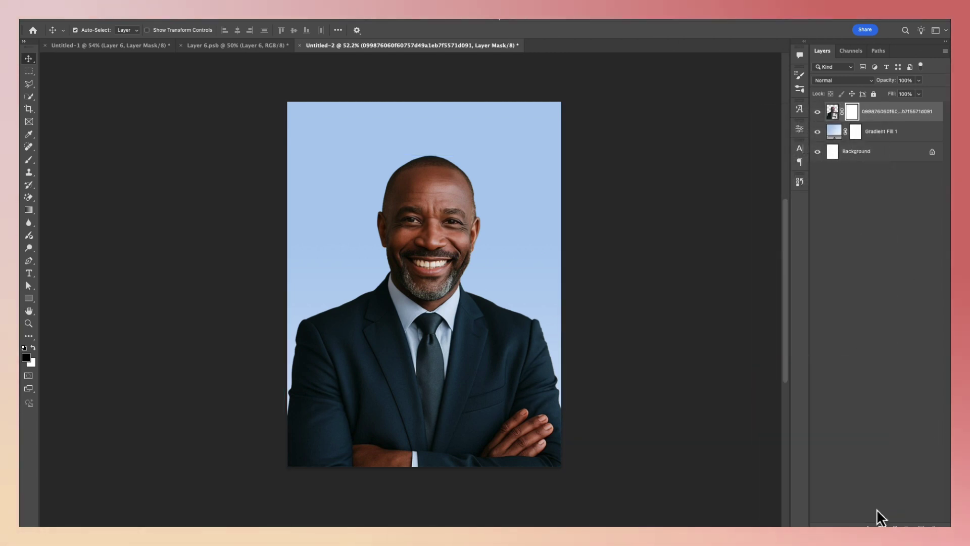
pyautogui.moveTo(475, 346); pyautogui.dragTo(471, 333)
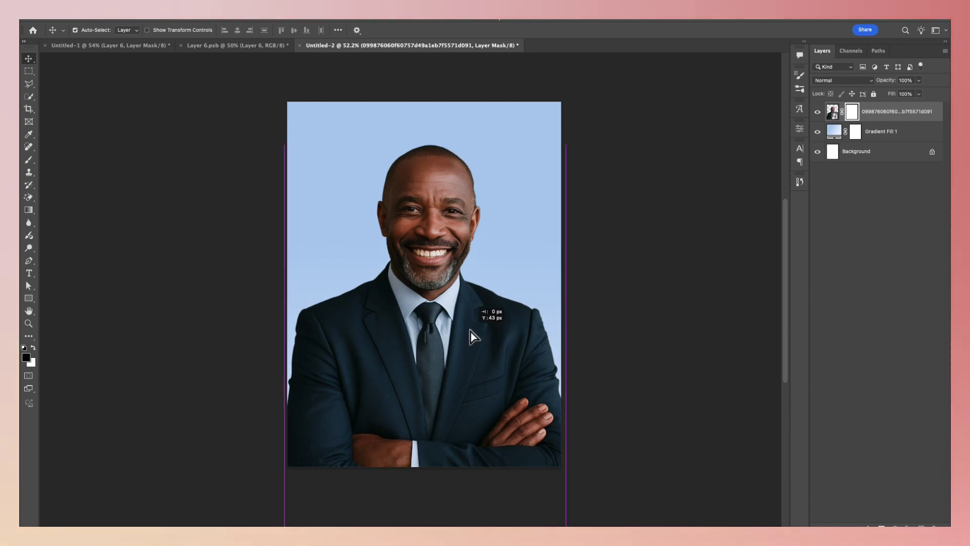
pyautogui.click(29, 210)
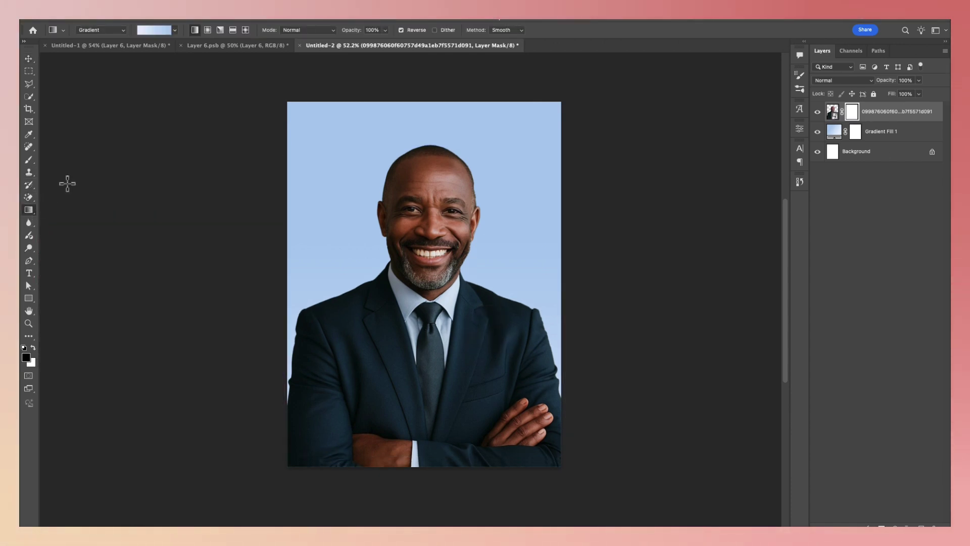
pyautogui.click(171, 30)
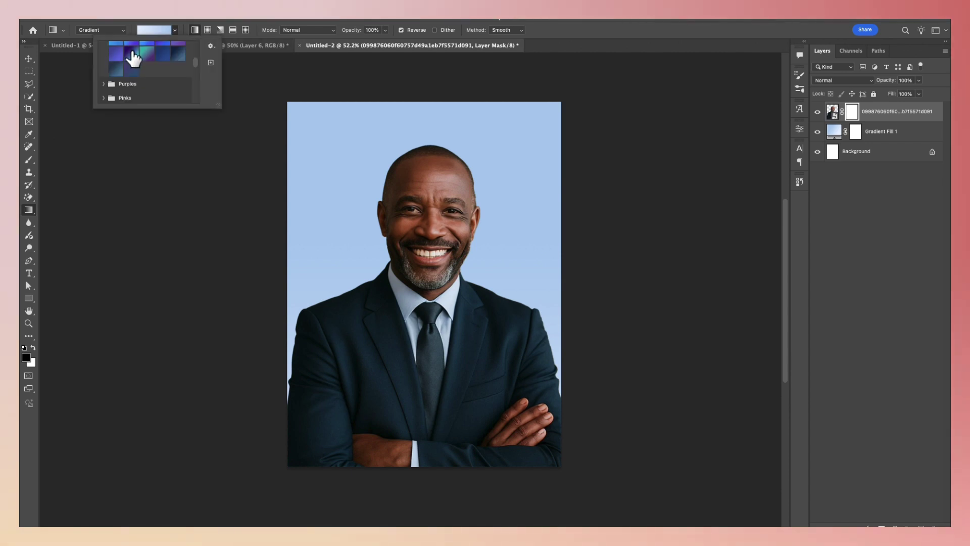
pyautogui.scroll(5, 133, 53)
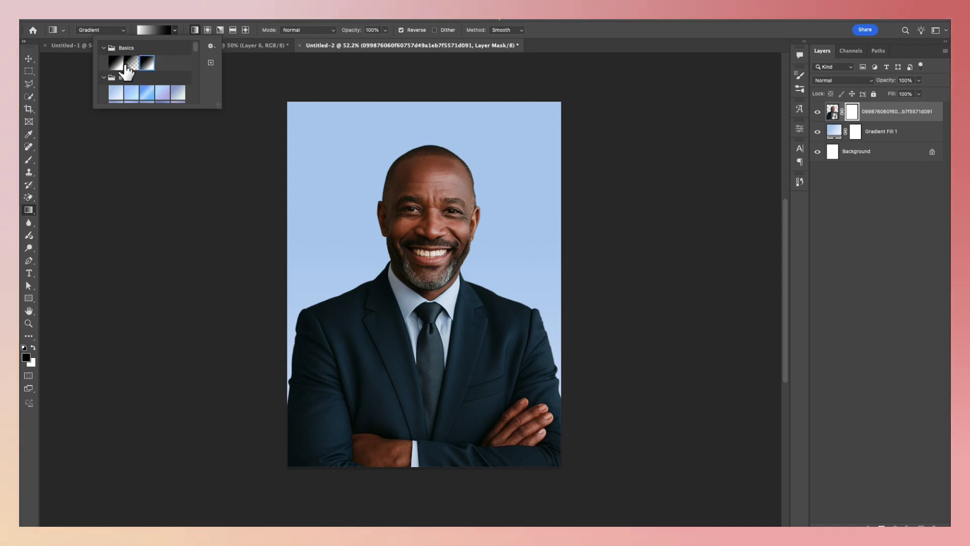
pyautogui.click(117, 63)
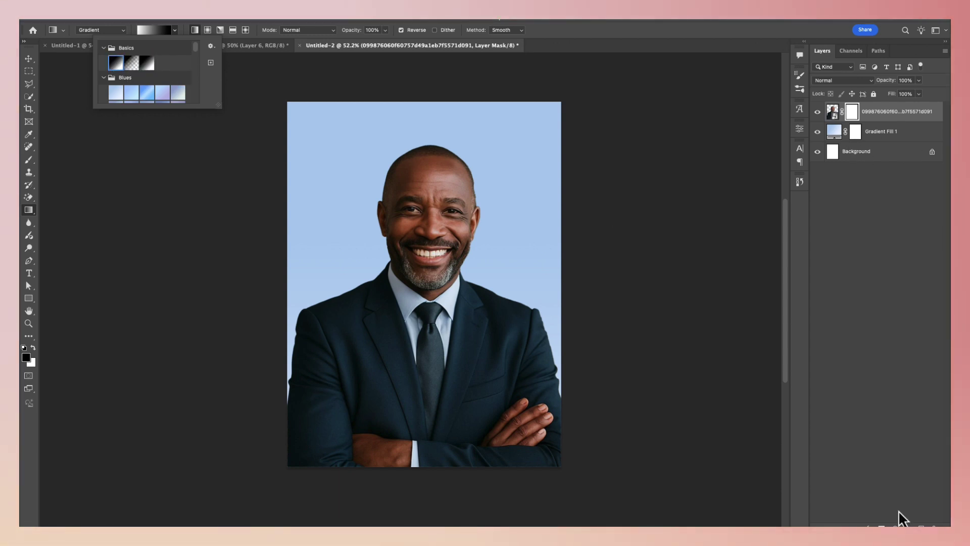
# Draw the gradient on the mask from just below the nose to the bottom
pyautogui.click(857, 120)
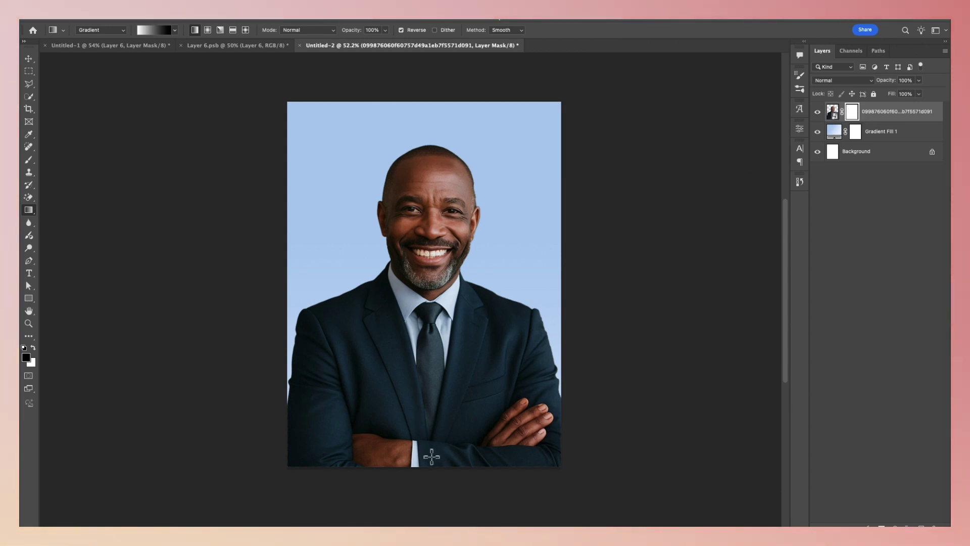
pyautogui.moveTo(432, 457); pyautogui.dragTo(430, 370)
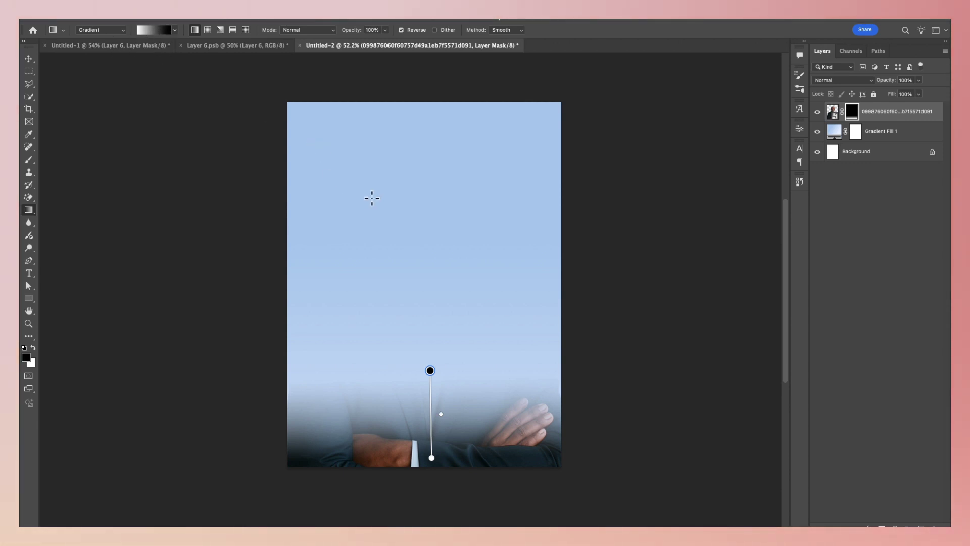
pyautogui.moveTo(422, 161); pyautogui.dragTo(432, 449)
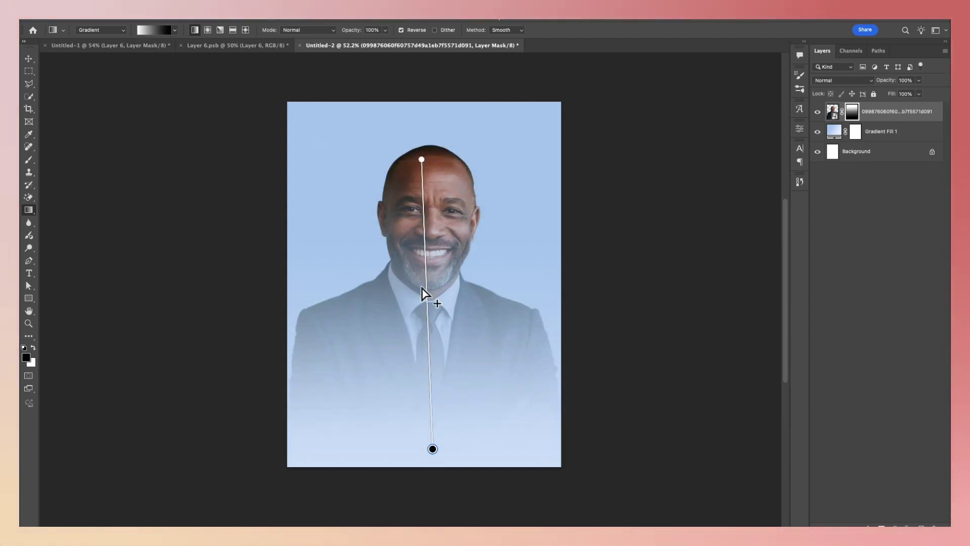
pyautogui.moveTo(437, 241); pyautogui.dragTo(439, 469)
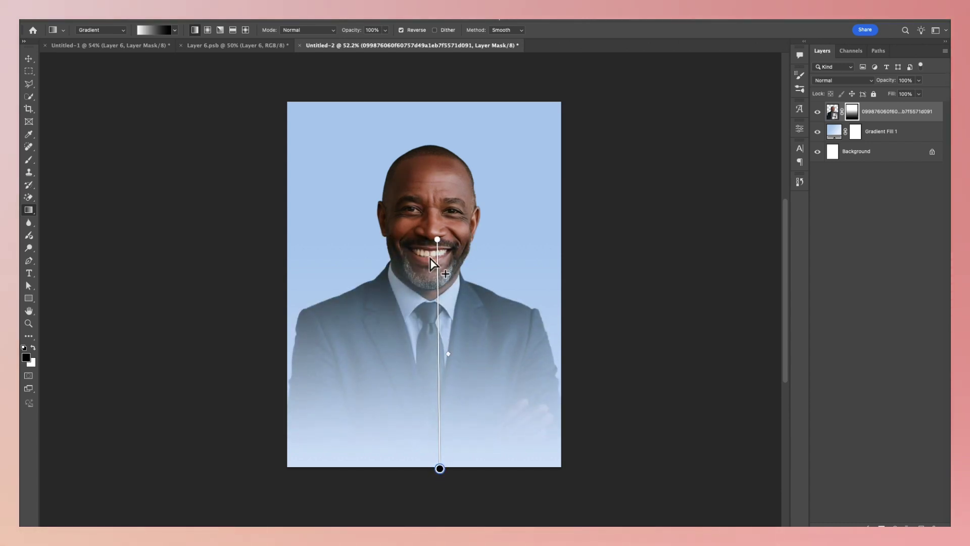
pyautogui.moveTo(437, 240); pyautogui.dragTo(436, 232)
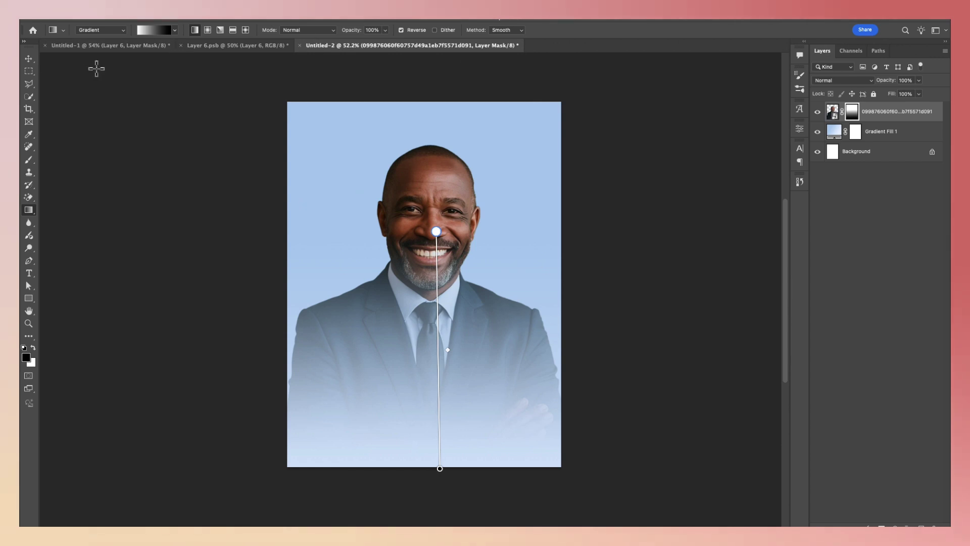
pyautogui.click(32, 60)
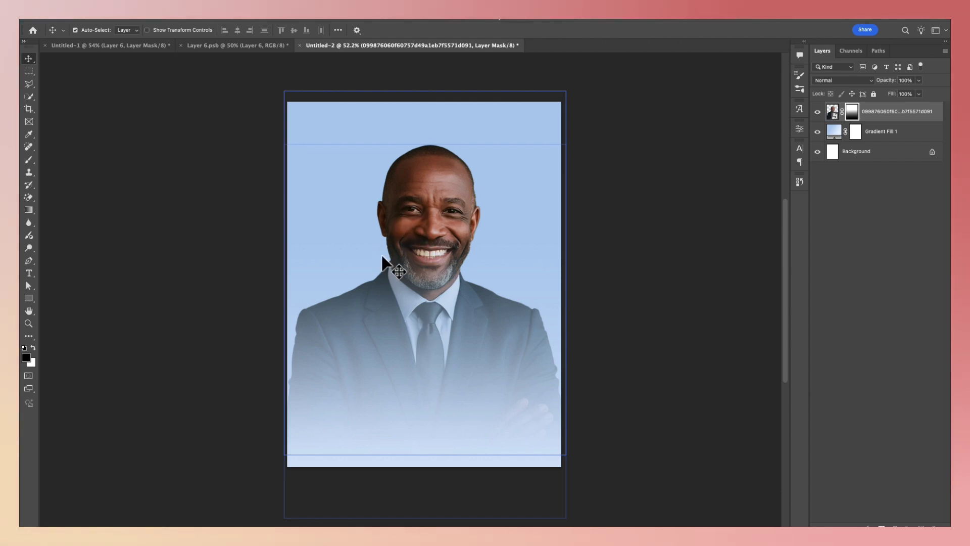
pyautogui.click(852, 115)
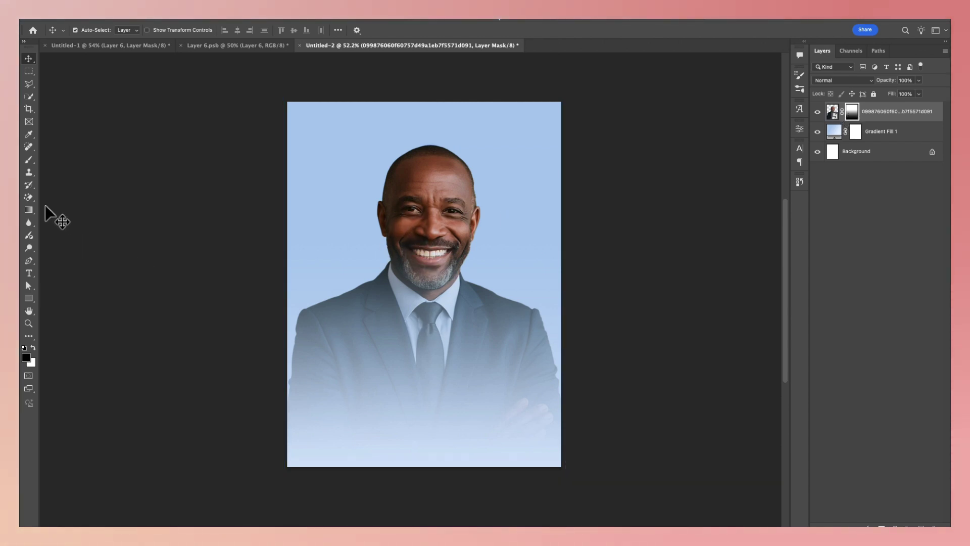
pyautogui.click(29, 164)
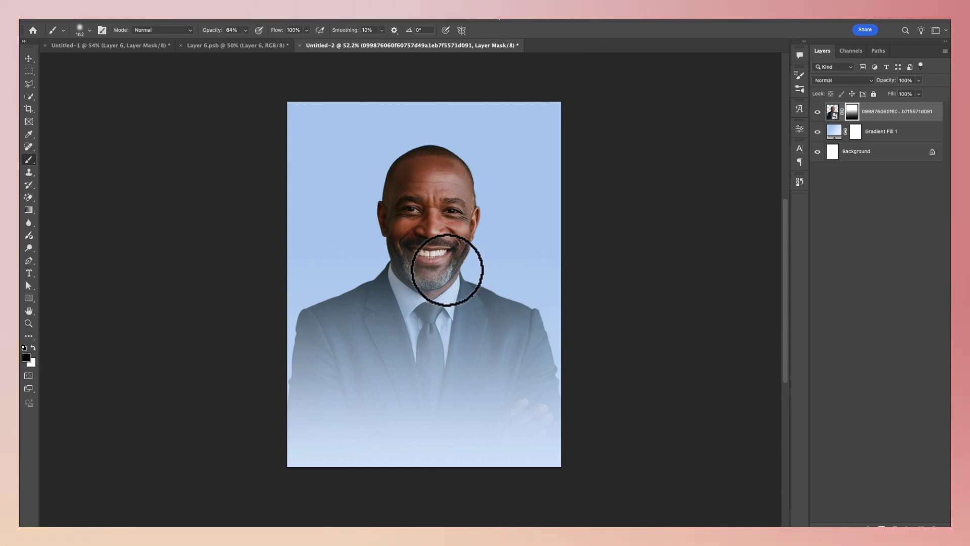
# Undo the stray mask stroke and set a white brush to 26% opacity and 316 px
pyautogui.moveTo(445, 265); pyautogui.dragTo(425, 251)
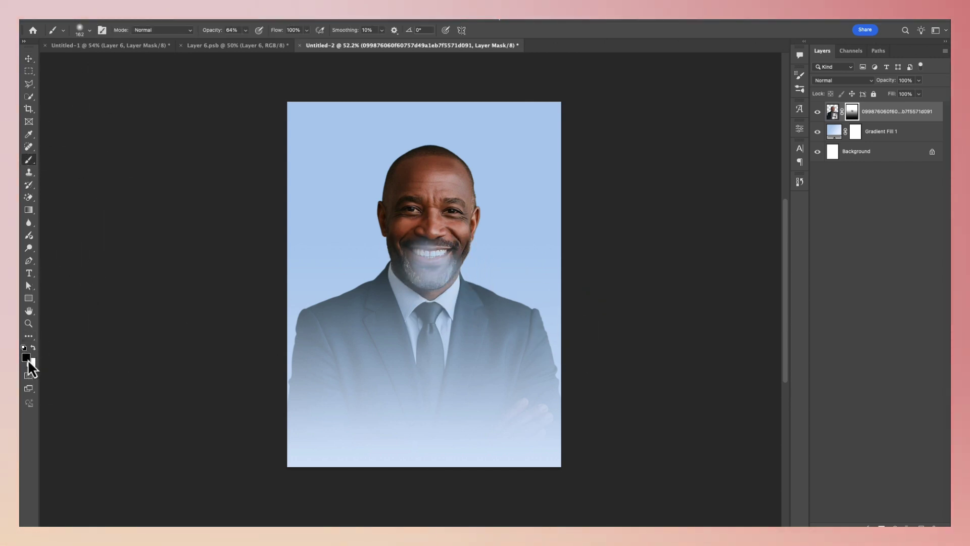
pyautogui.hotkey('ctrl', 'z')
pyautogui.click(33, 347)
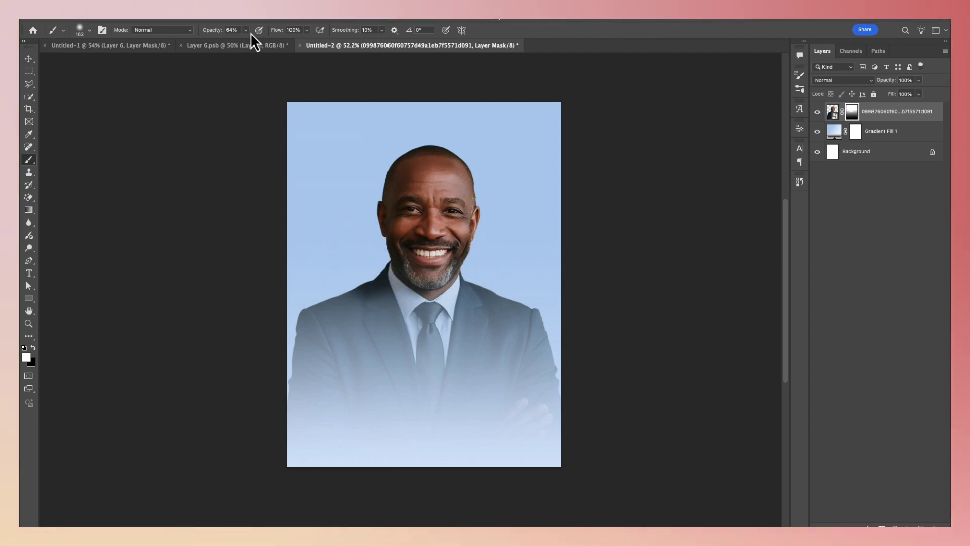
pyautogui.moveTo(228, 42); pyautogui.dragTo(229, 41)
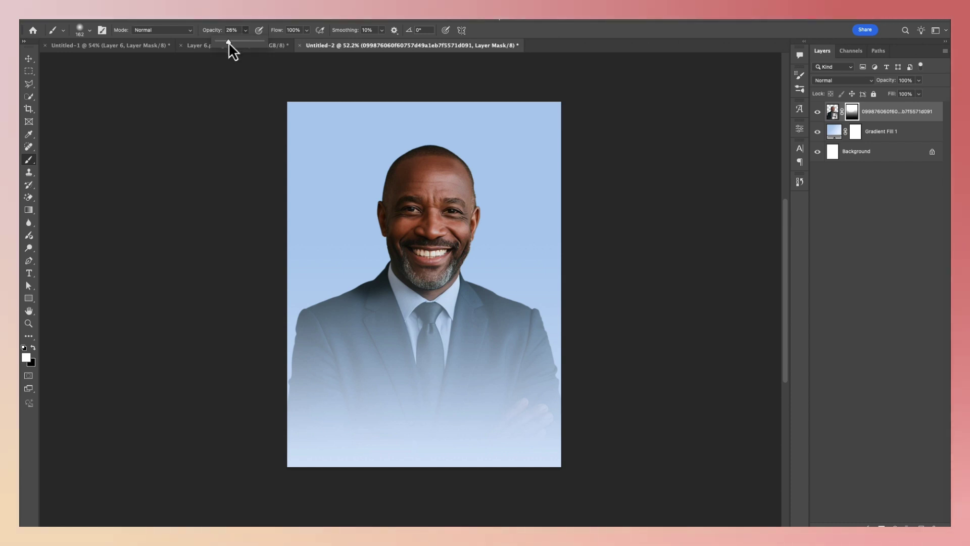
pyautogui.rightClick(407, 230)
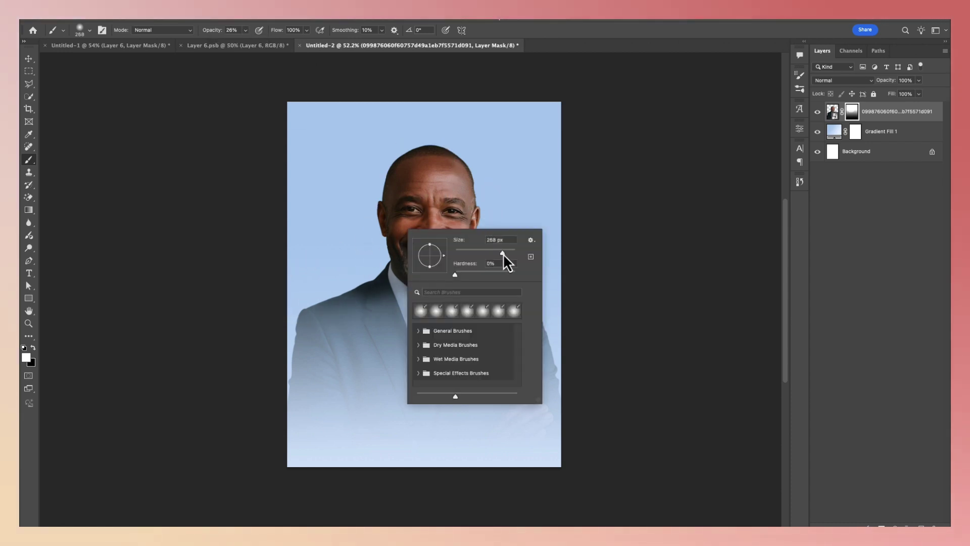
pyautogui.moveTo(510, 253)
pyautogui.mouseDown()
pyautogui.moveTo(310, 303)
pyautogui.moveTo(384, 277)
pyautogui.moveTo(480, 299)
pyautogui.moveTo(259, 297)
pyautogui.mouseUp()
pyautogui.press('Return')
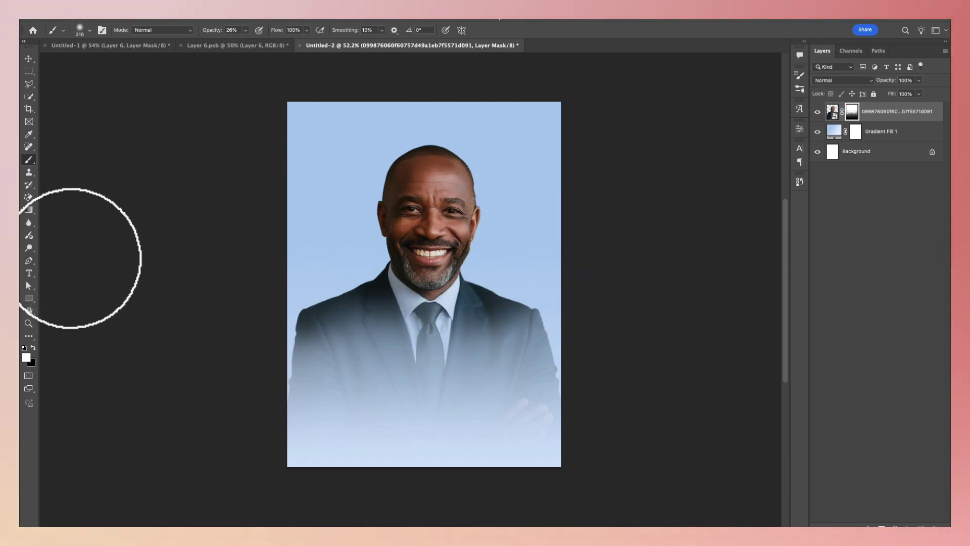
pyautogui.click(26, 273)
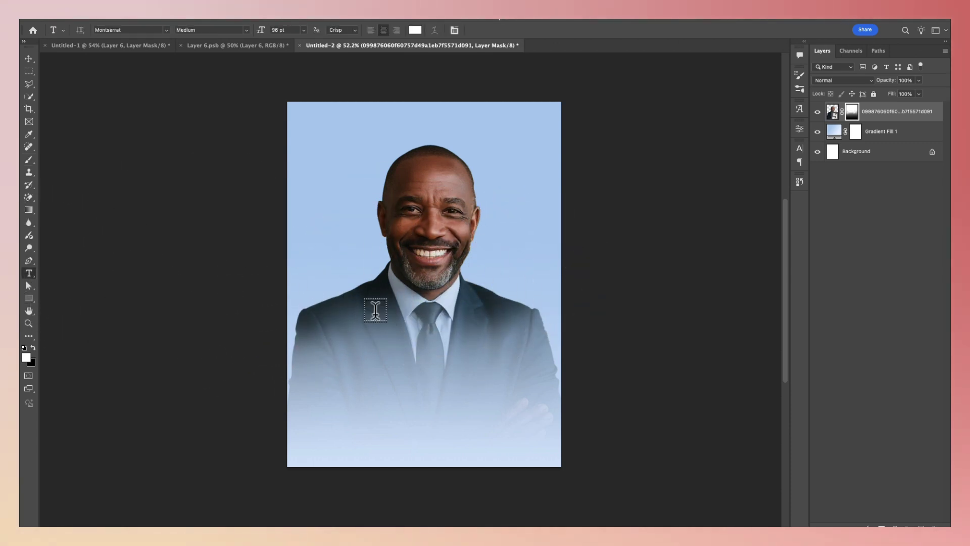
# Type 'HERE WE GO' and set it in the Anton font with 0 tracking
pyautogui.click(445, 390)
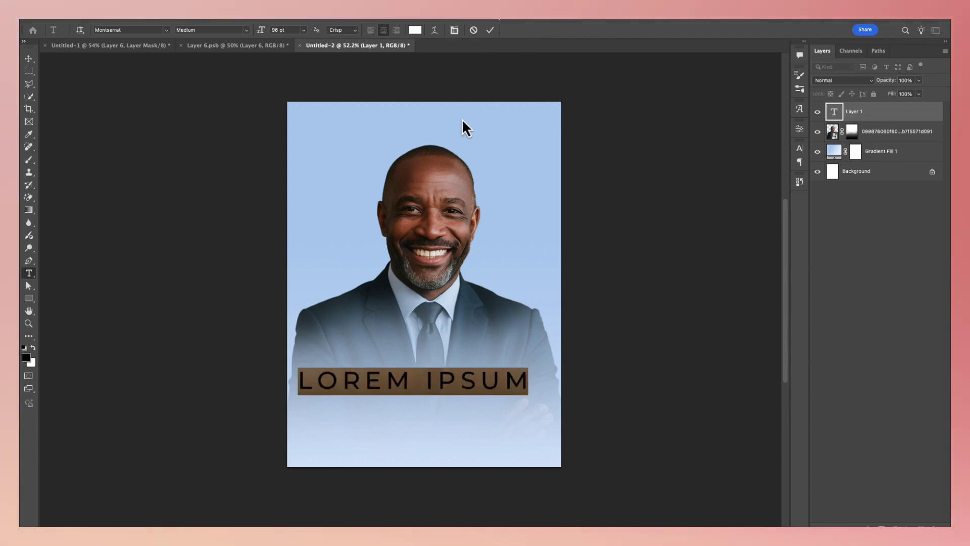
pyautogui.write('HERE WE GO')
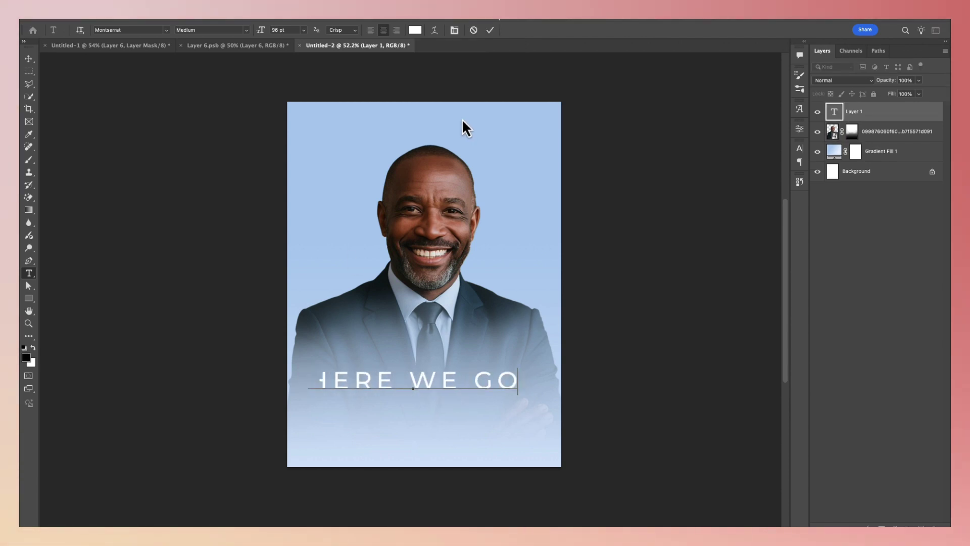
pyautogui.hotkey('ctrl', 'a')
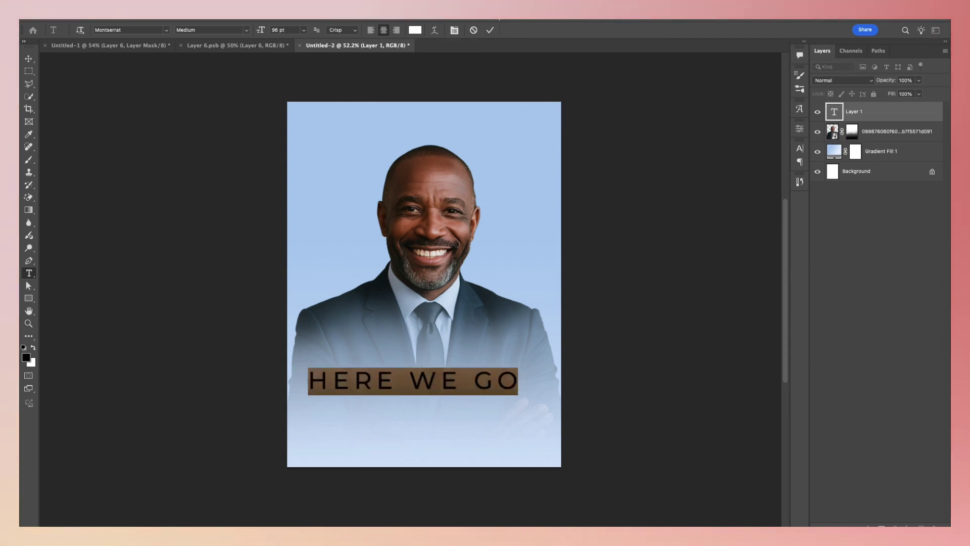
pyautogui.click(455, 30)
pyautogui.click(783, 185)
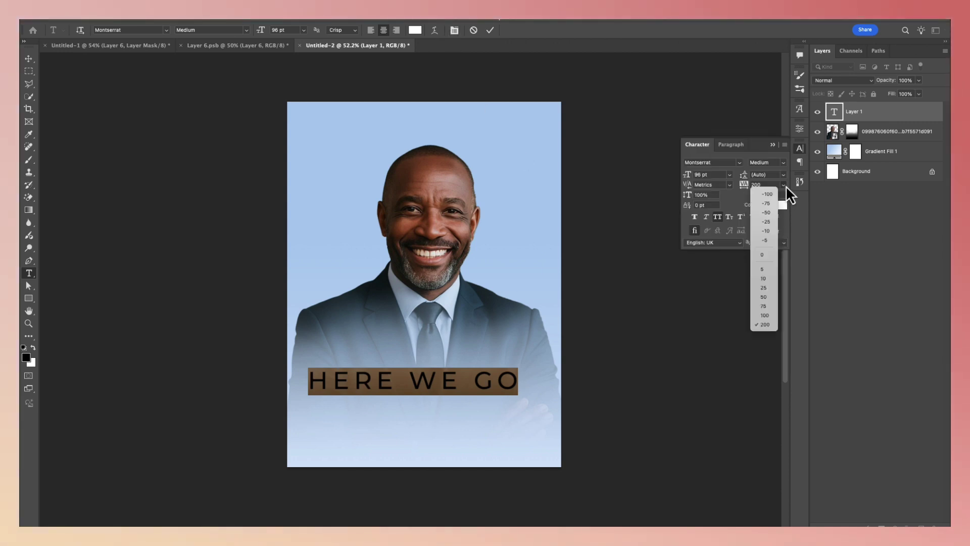
pyautogui.click(761, 254)
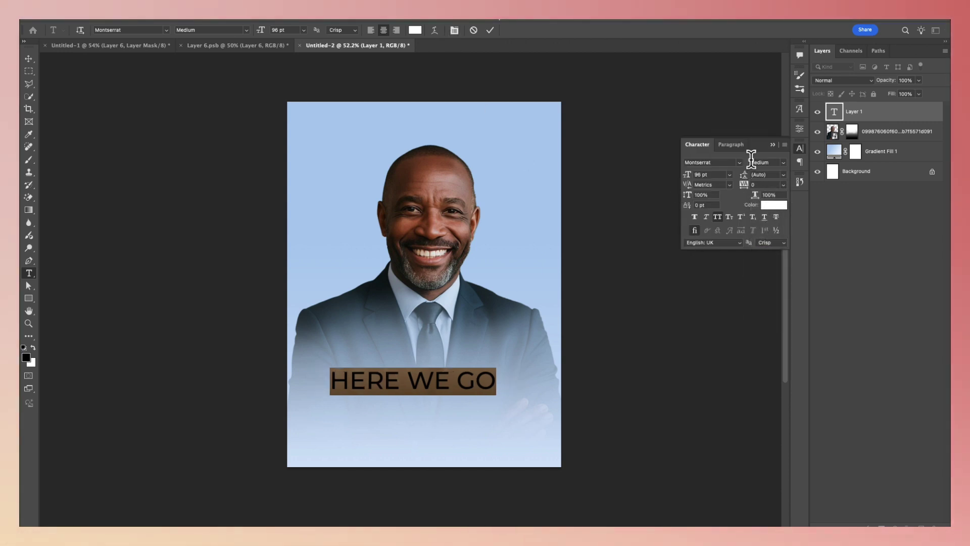
pyautogui.click(739, 167)
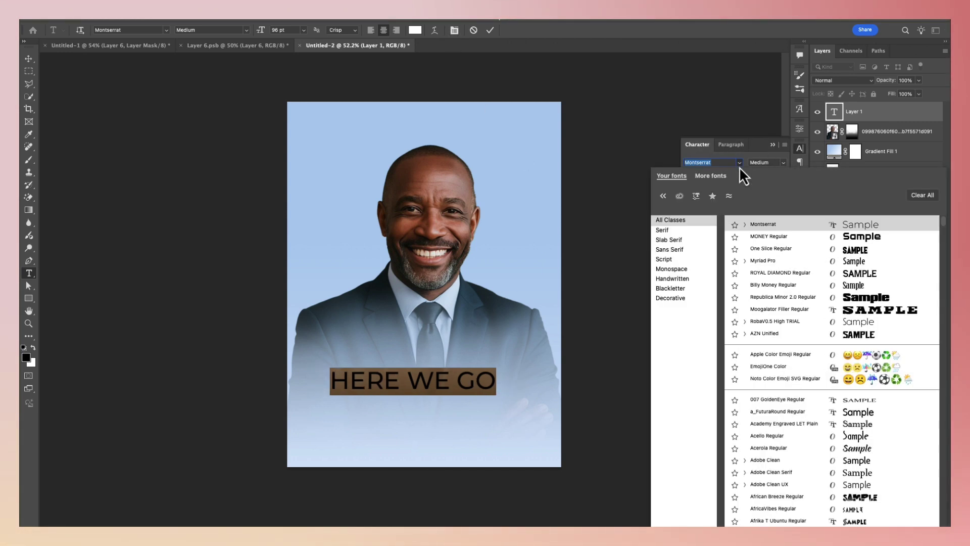
pyautogui.scroll(-10, 856, 273)
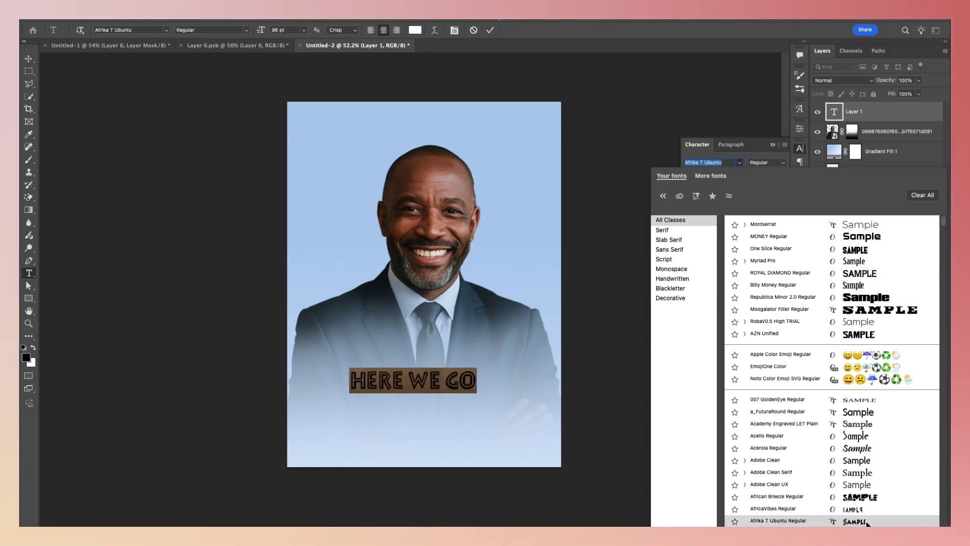
pyautogui.scroll(-3, 869, 445)
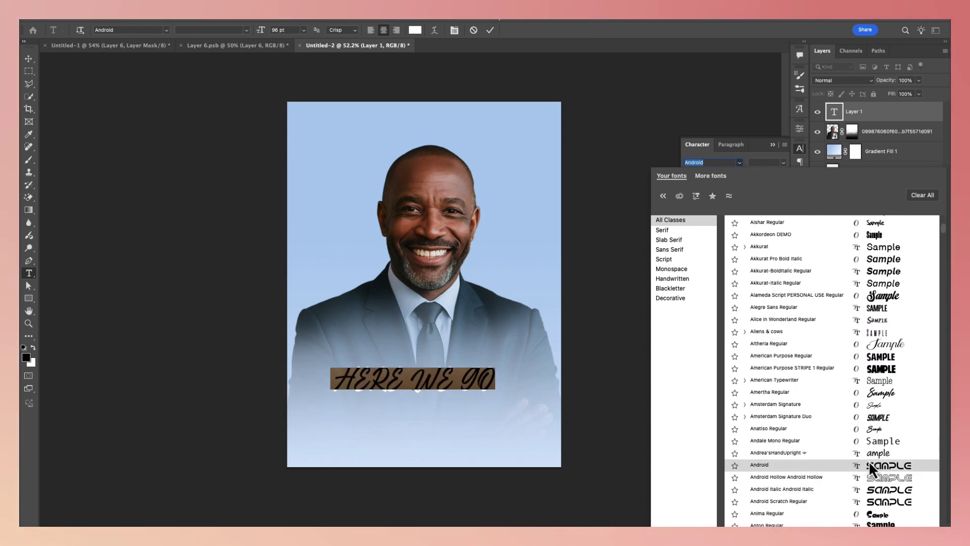
pyautogui.click(890, 427)
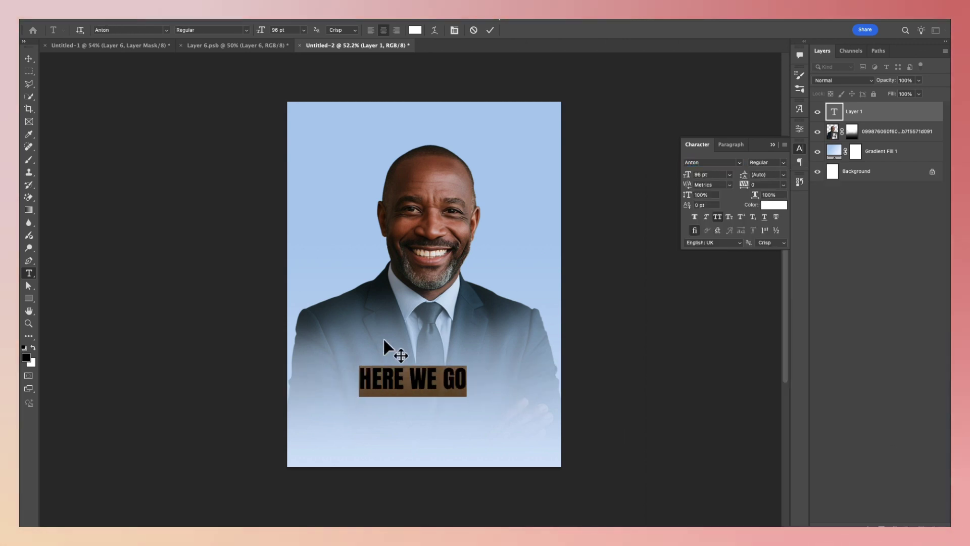
pyautogui.hotkey('ctrl', 'h')
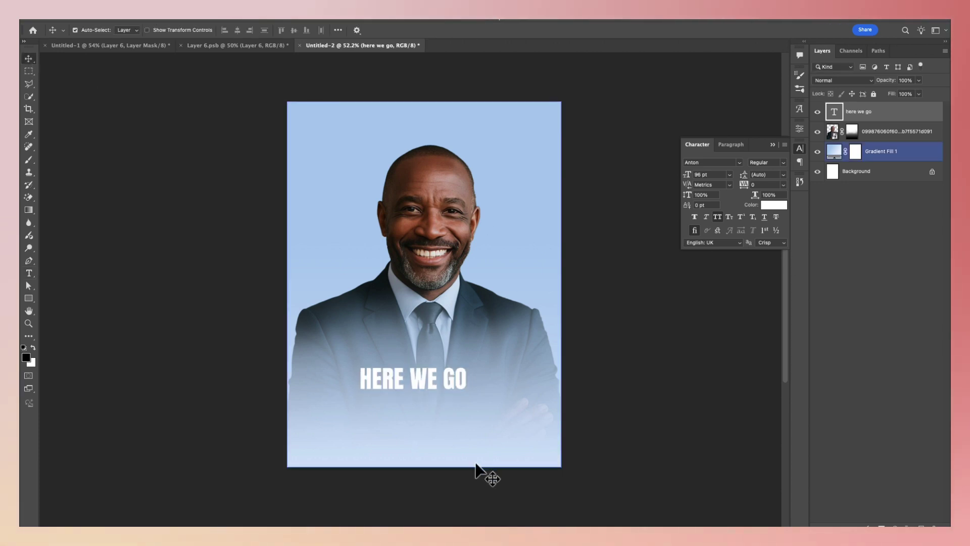
# Scale up the HERE WE GO text, move it lower and centred, and skew it slightly
pyautogui.hotkey('ctrl', 't')
pyautogui.moveTo(466, 382); pyautogui.dragTo(510, 380)
pyautogui.press('Return')
pyautogui.moveTo(441, 379); pyautogui.dragTo(451, 402)
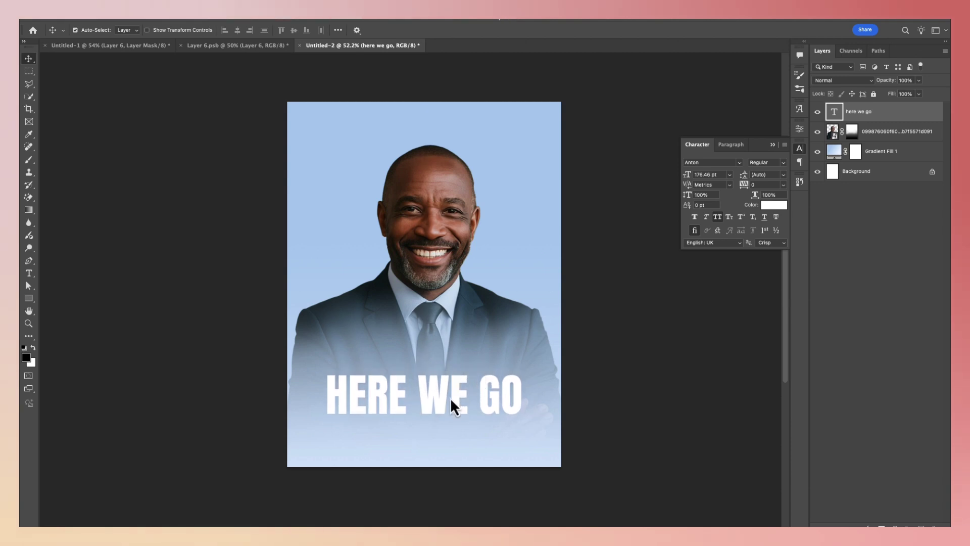
pyautogui.hotkey('ctrl', 't')
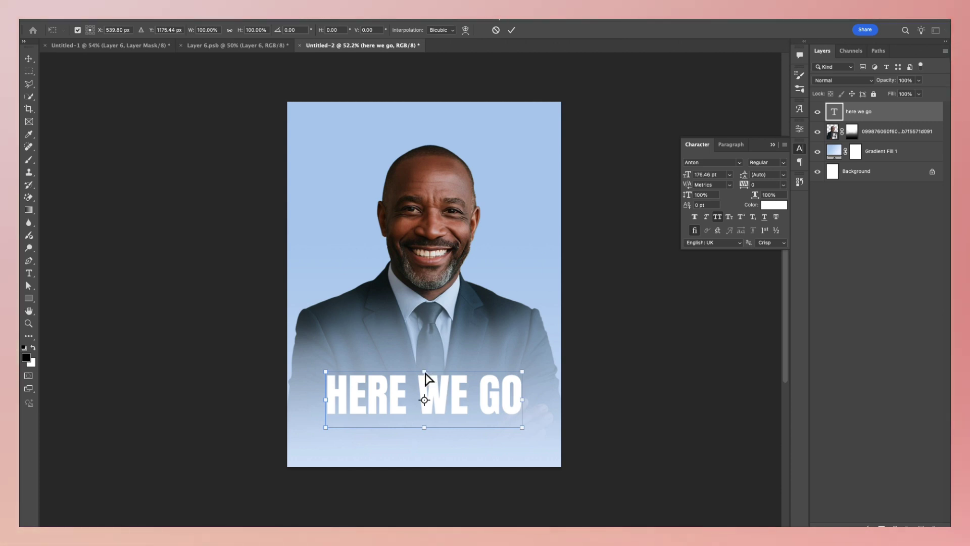
pyautogui.moveTo(428, 378); pyautogui.dragTo(431, 374)
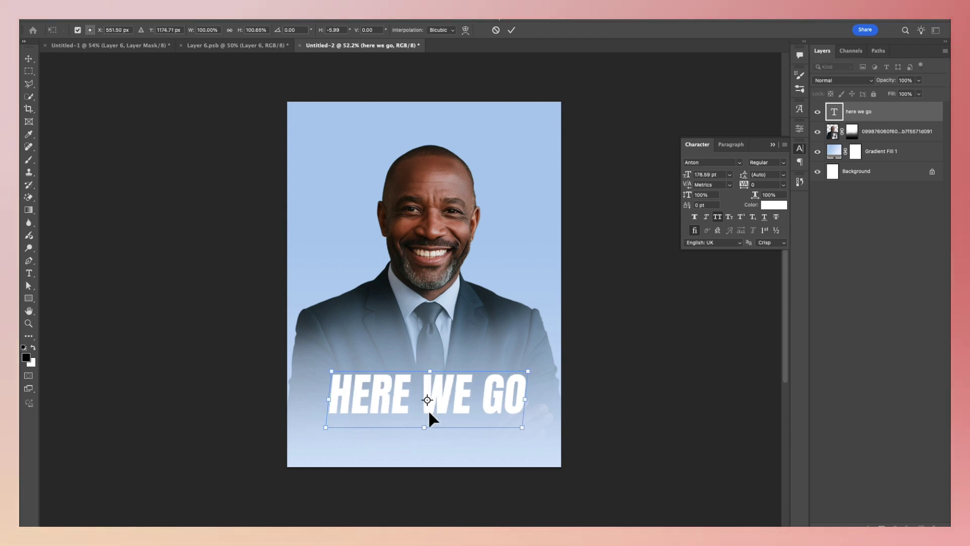
pyautogui.moveTo(422, 427); pyautogui.dragTo(422, 433)
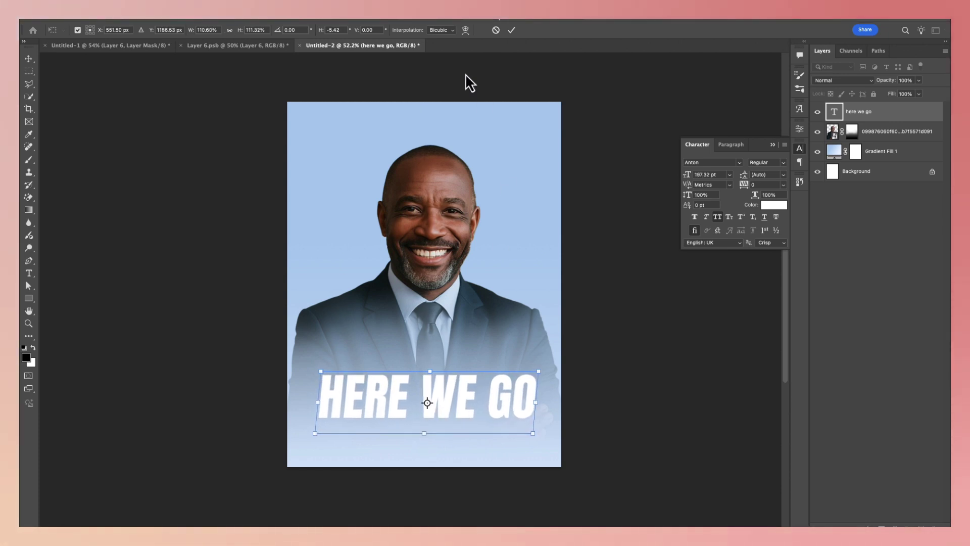
pyautogui.click(512, 30)
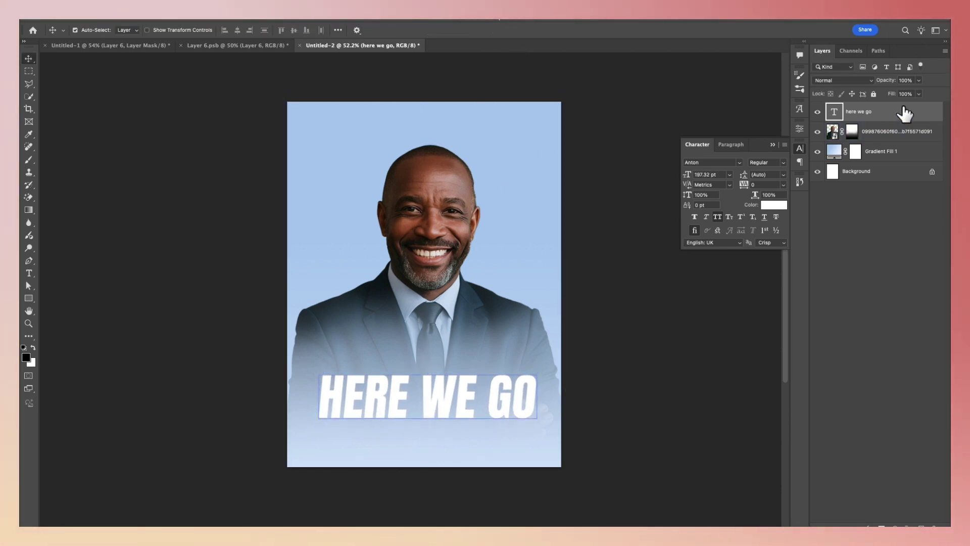
# Give the HERE WE GO text a Gradient Overlay using a dark-to-brown preset
pyautogui.press('h')
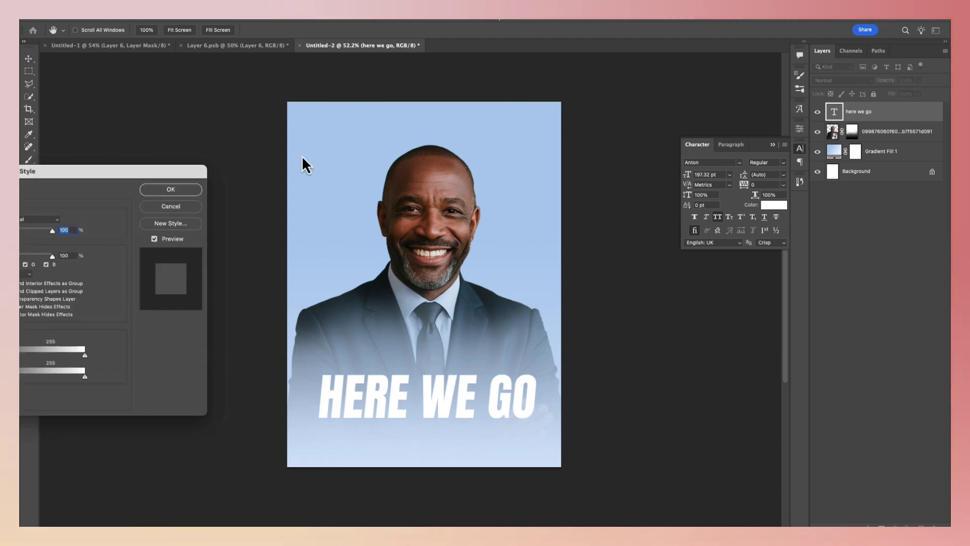
pyautogui.moveTo(35, 173); pyautogui.dragTo(718, 240)
pyautogui.click(549, 389)
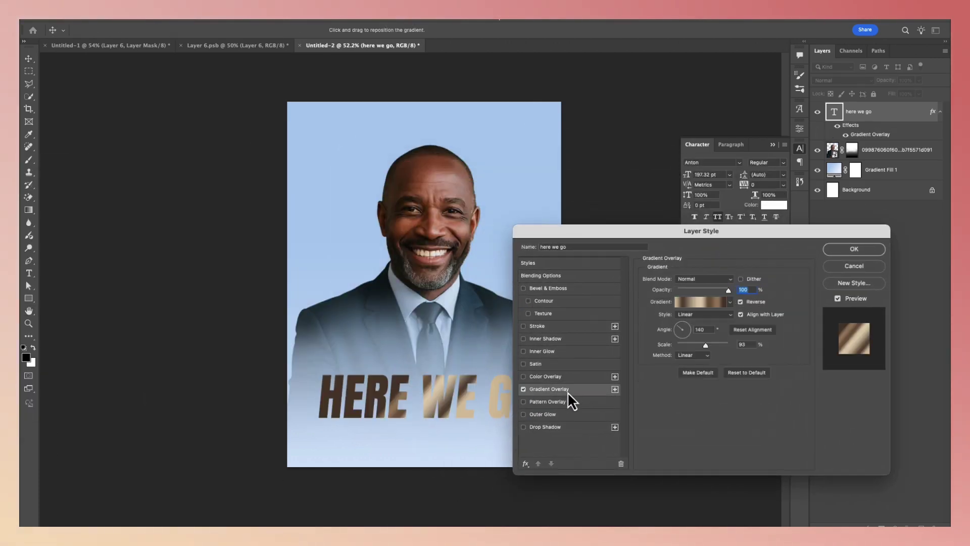
pyautogui.click(726, 300)
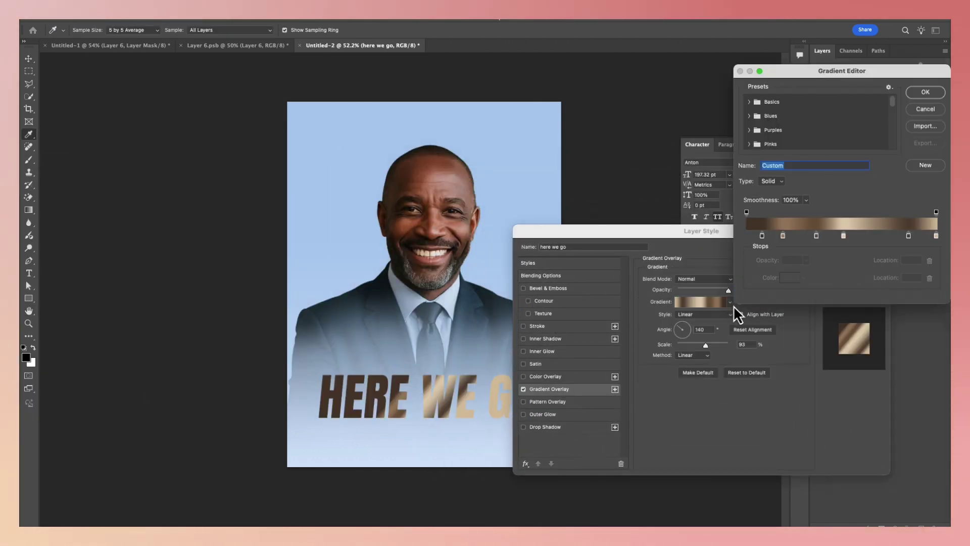
pyautogui.scroll(-2, 546, 113)
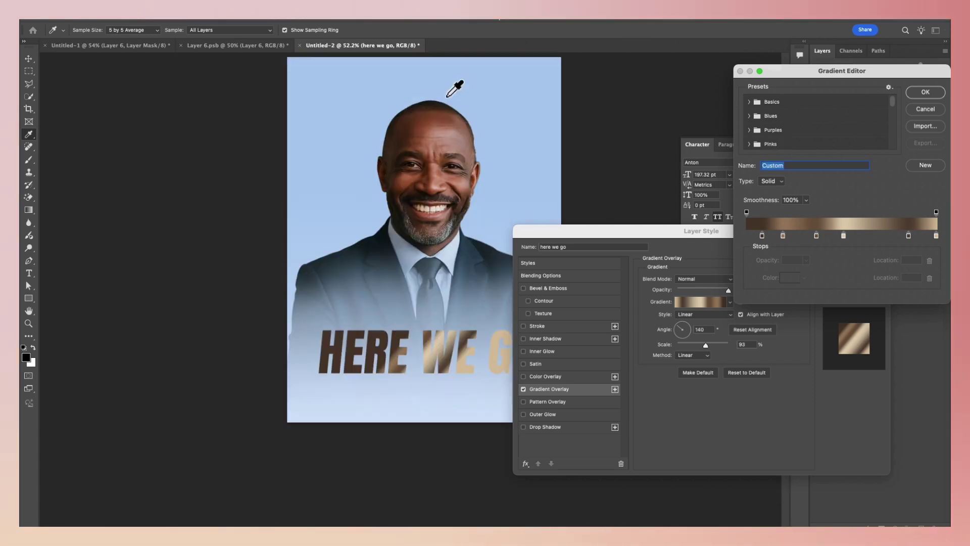
pyautogui.scroll(-5, 775, 128)
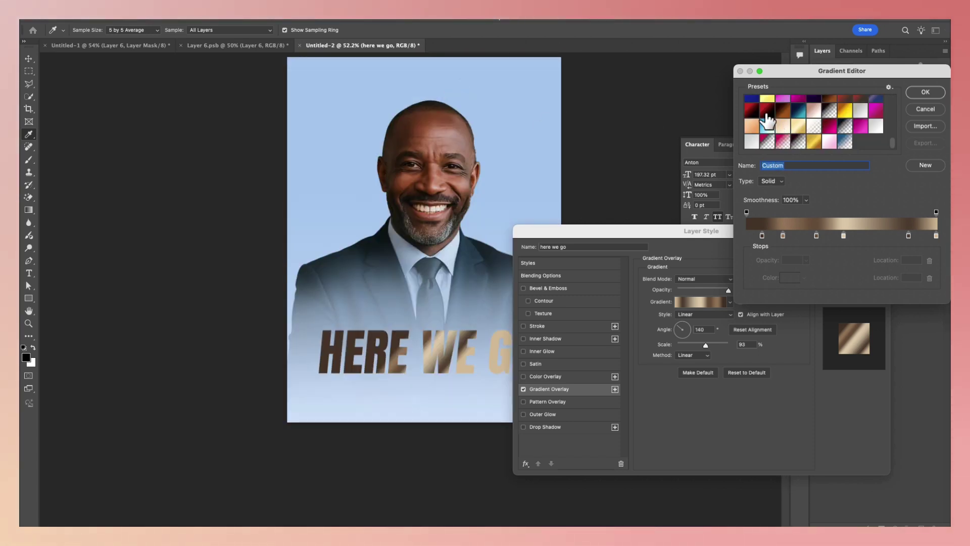
pyautogui.click(751, 110)
pyautogui.scroll(2, 801, 123)
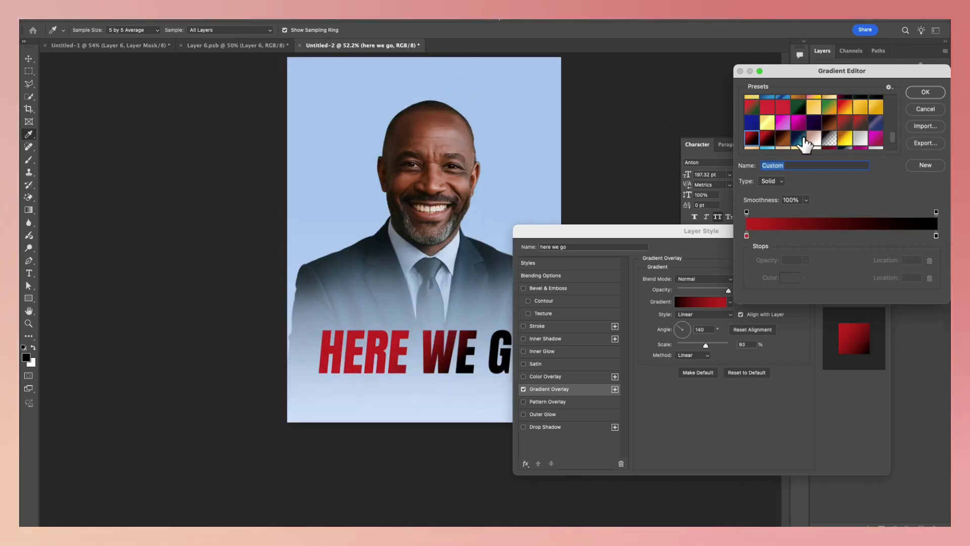
pyautogui.click(804, 141)
pyautogui.scroll(1, 840, 144)
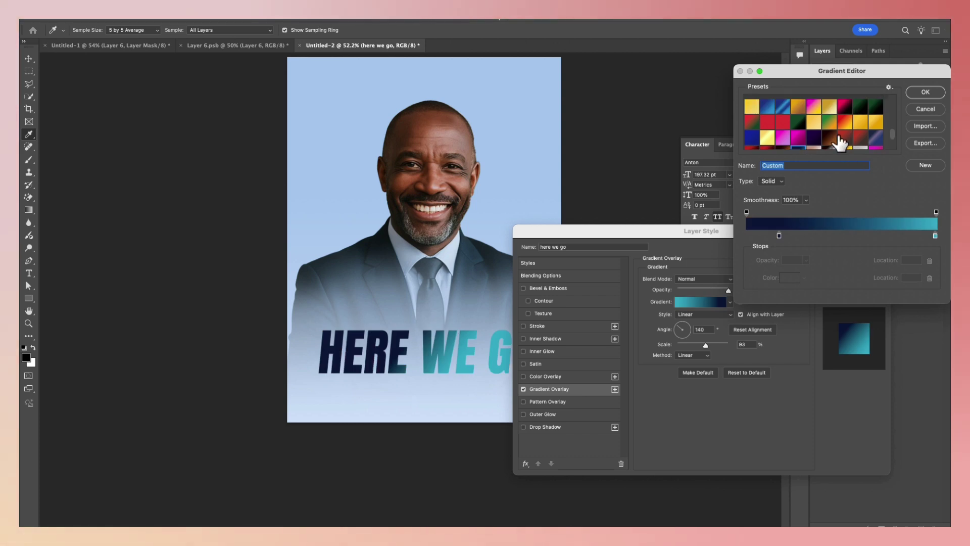
pyautogui.click(835, 139)
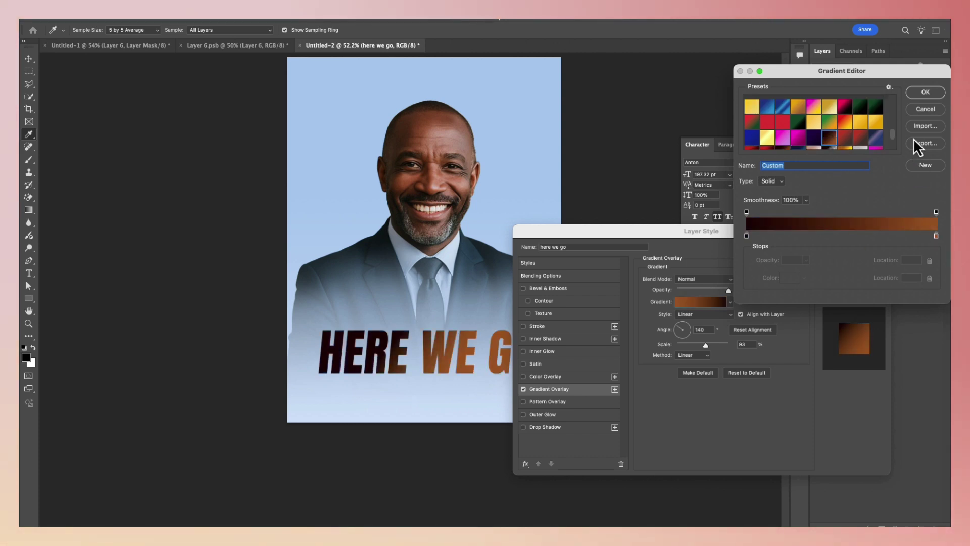
pyautogui.click(925, 95)
pyautogui.click(871, 248)
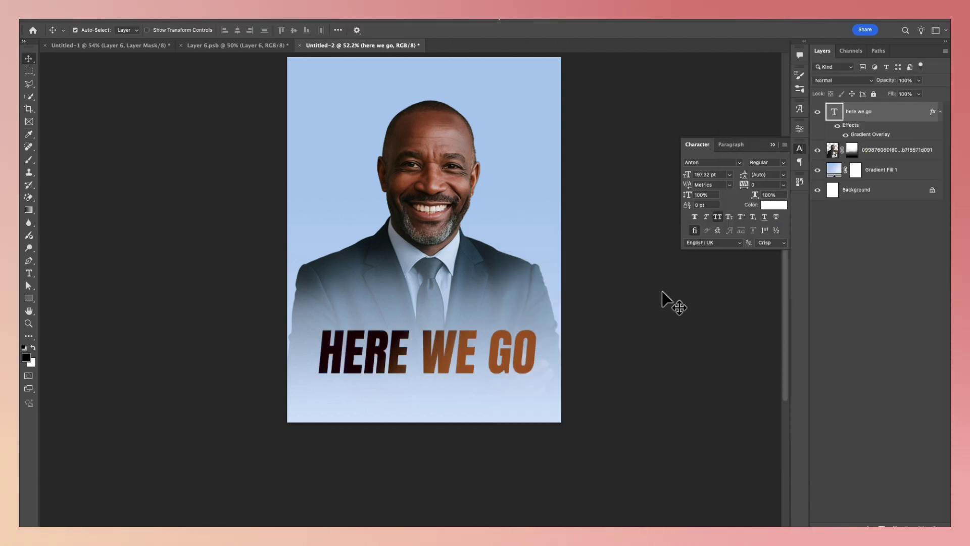
# Disable the portrait's fade mask to reveal the full suit and crossed arms
pyautogui.click(508, 287)
pyautogui.scroll(3, 501, 274)
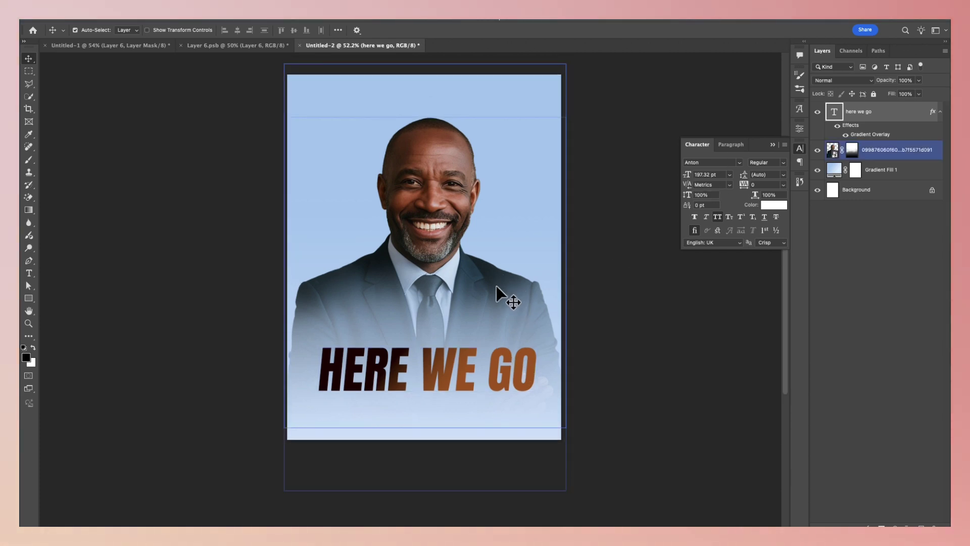
pyautogui.scroll(1, 532, 305)
pyautogui.click(855, 170)
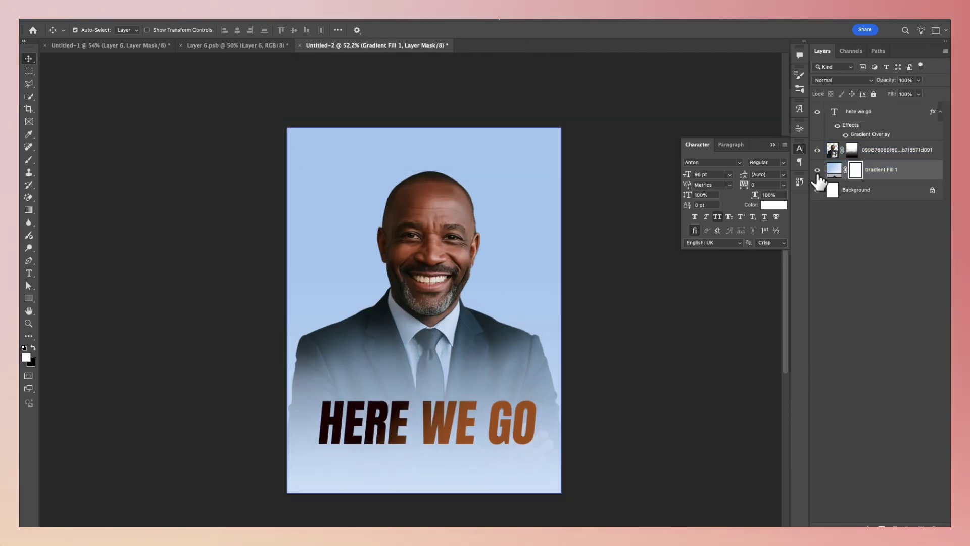
pyautogui.click(432, 242)
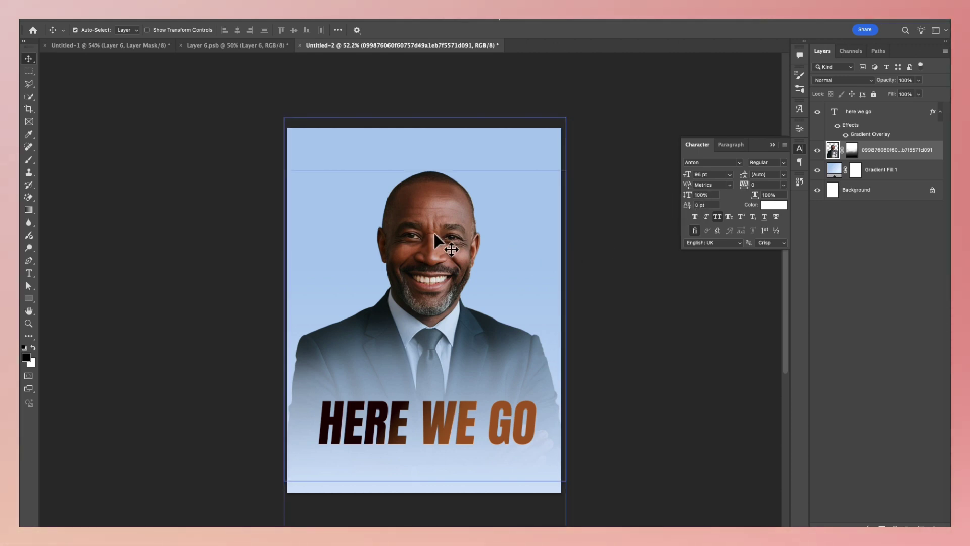
pyautogui.keyDown('shift'); pyautogui.click(853, 154); pyautogui.keyUp('shift')
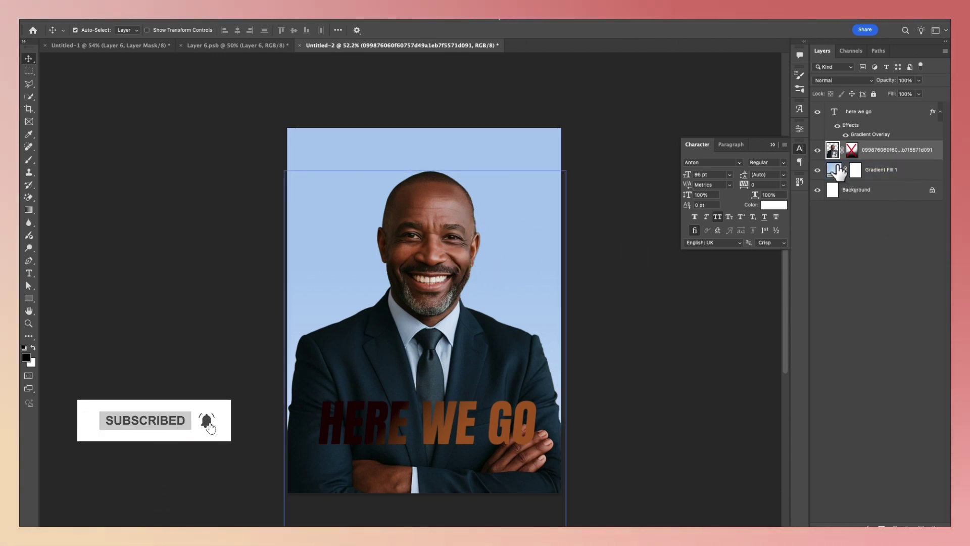
# Reselect the portrait photo layer and bring up the fill and adjustment layer list
pyautogui.click(882, 170)
pyautogui.click(909, 150)
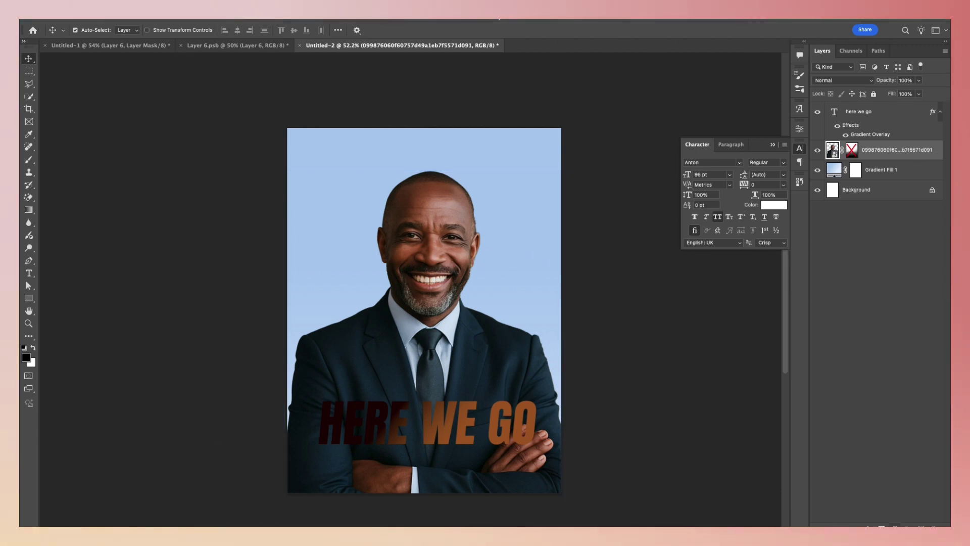
pyautogui.click(895, 526)
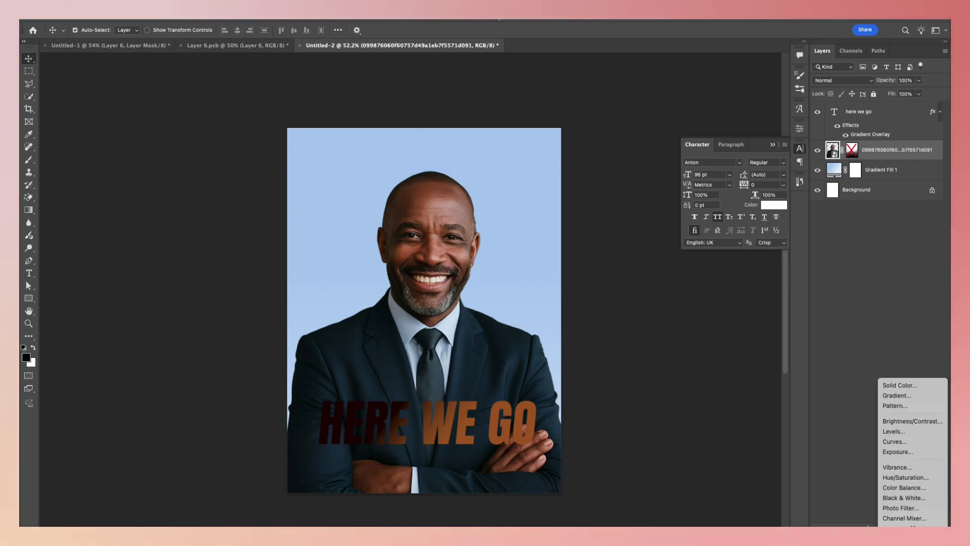
# Add a black-to-transparent 90° linear gradient fill layer and set its blend mode to Multiply
pyautogui.click(907, 388)
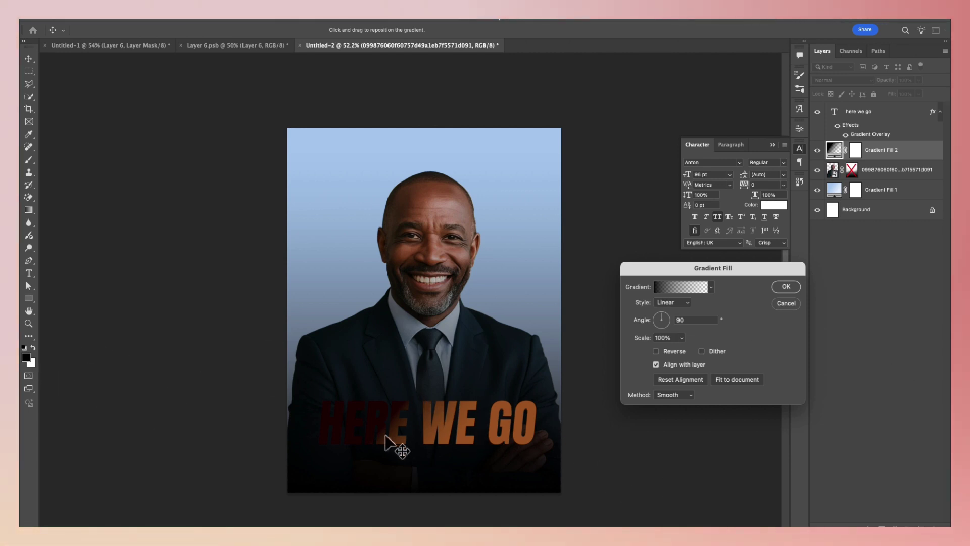
pyautogui.click(786, 286)
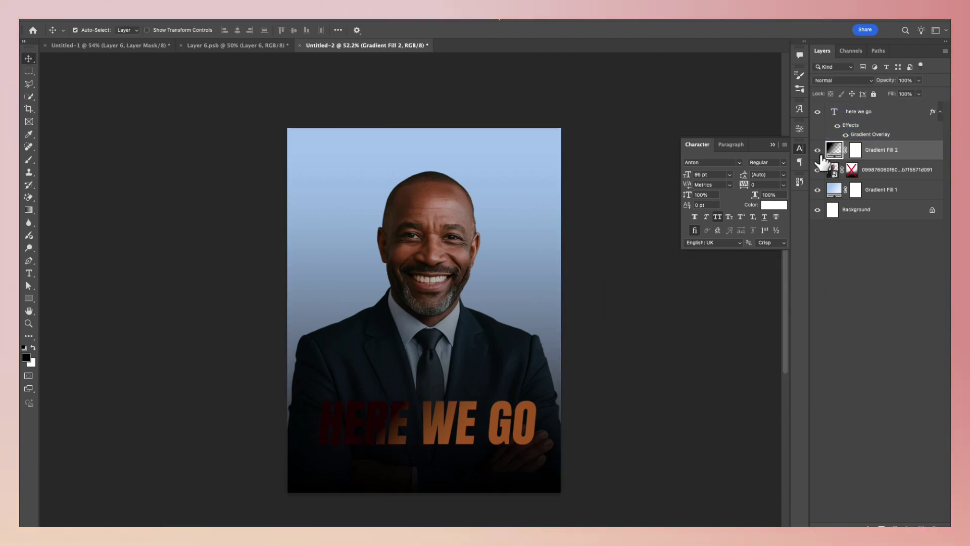
pyautogui.click(834, 83)
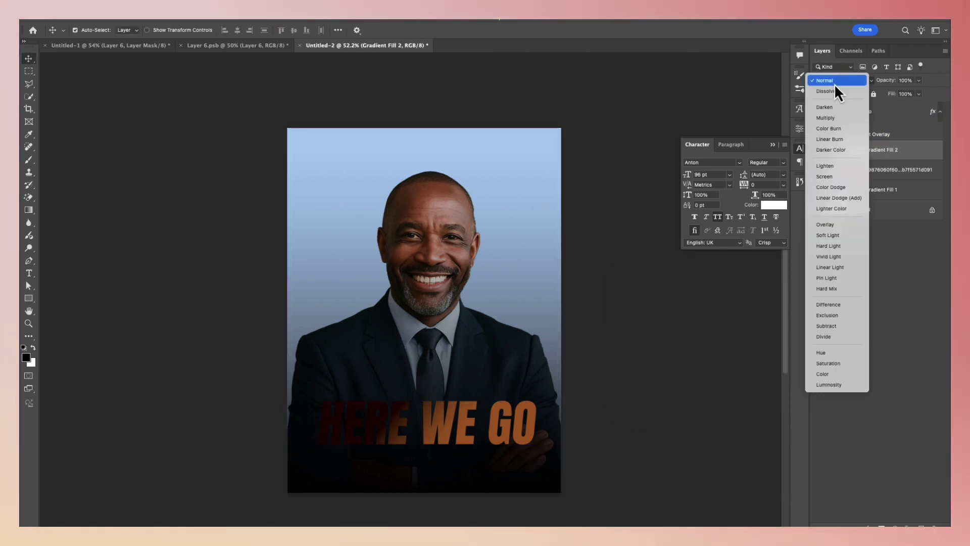
pyautogui.click(832, 117)
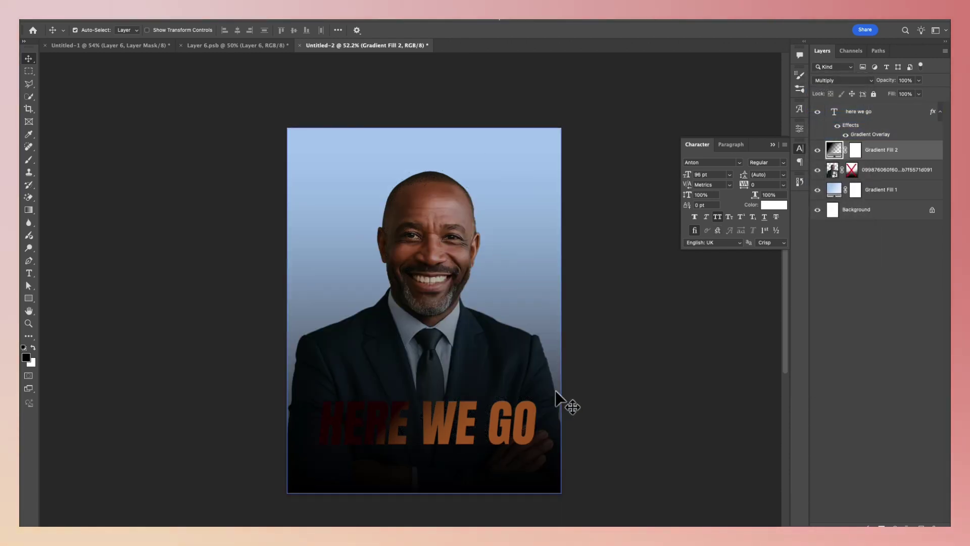
pyautogui.click(462, 440)
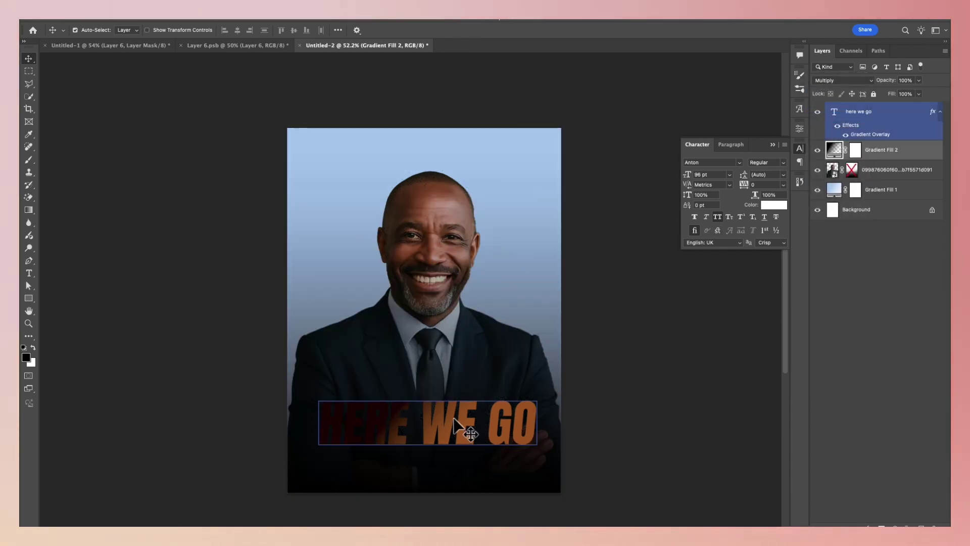
# Swap the HERE WE GO text's brown gradient overlay for a gold preset gradient
pyautogui.doubleClick(870, 135)
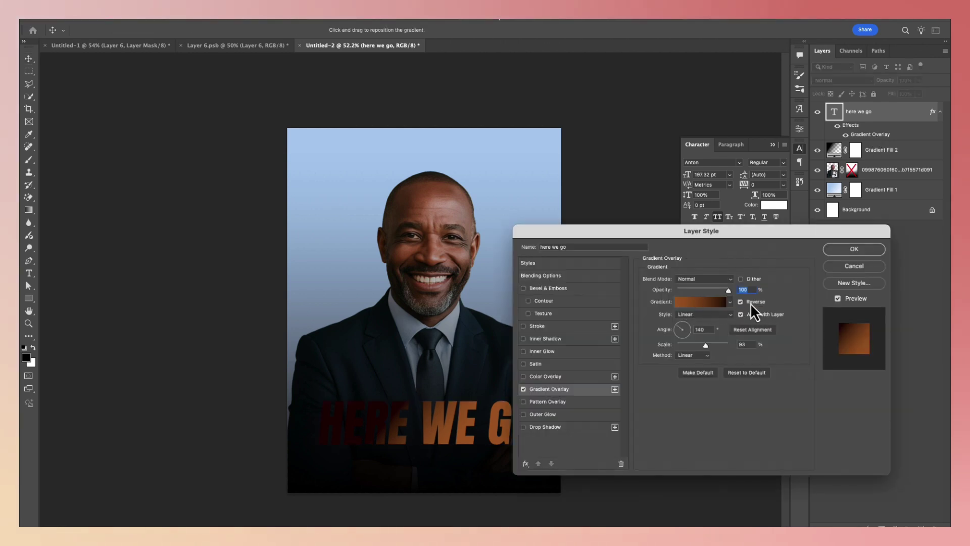
pyautogui.click(728, 303)
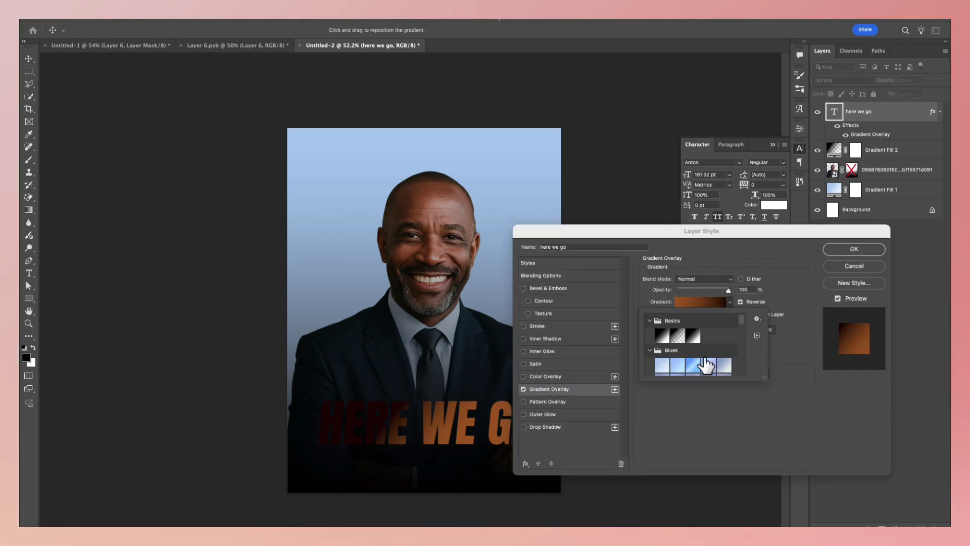
pyautogui.scroll(-5, 704, 363)
pyautogui.click(668, 337)
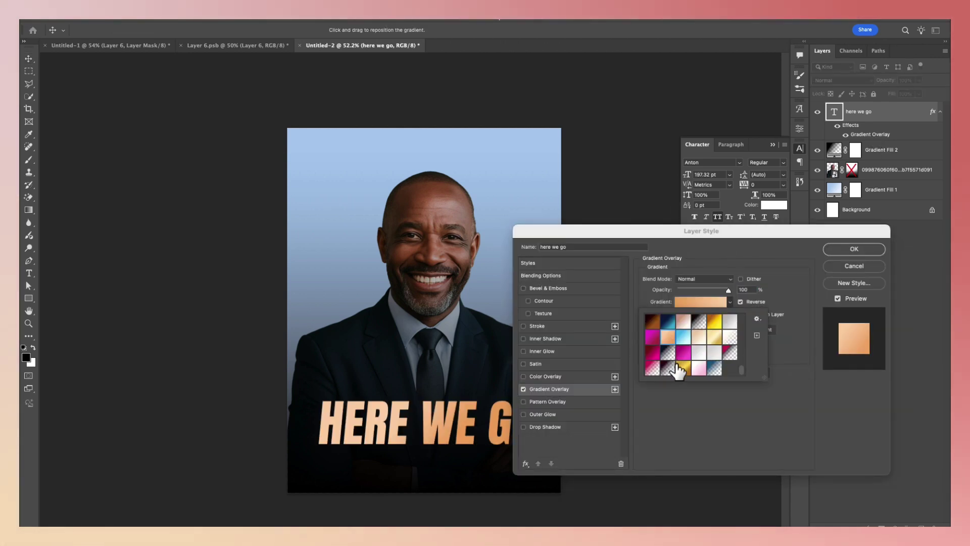
pyautogui.click(685, 369)
pyautogui.click(872, 248)
pyautogui.click(853, 250)
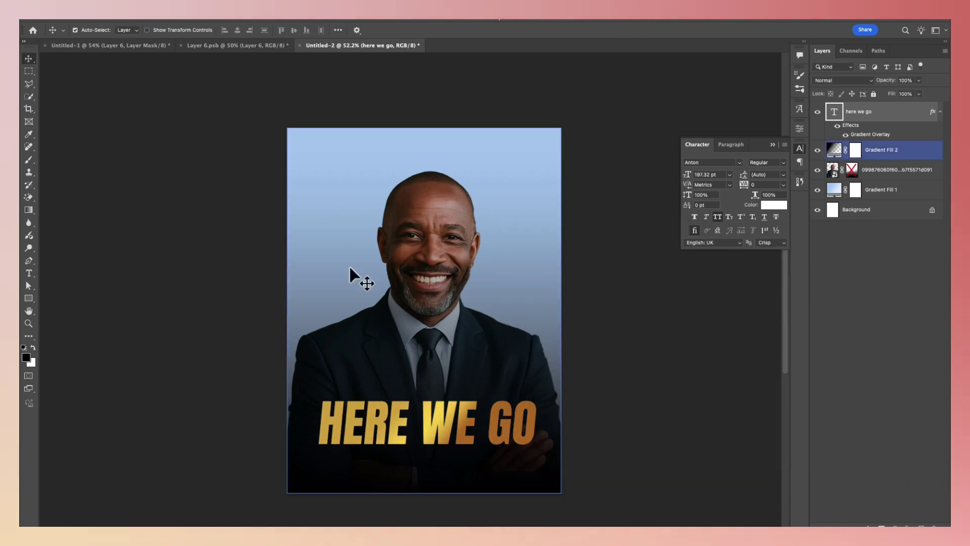
pyautogui.scroll(-3, 510, 400)
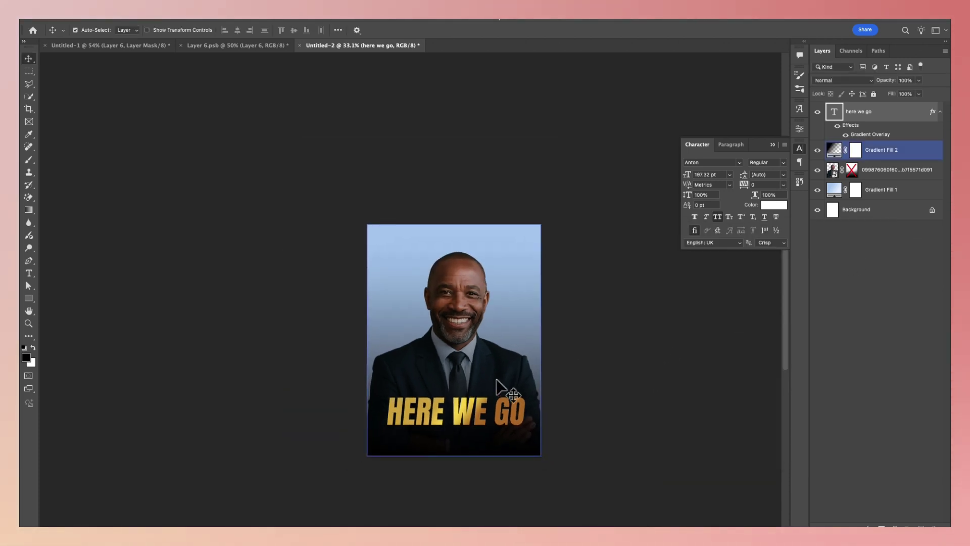
pyautogui.scroll(3, 497, 387)
pyautogui.scroll(-2, 497, 384)
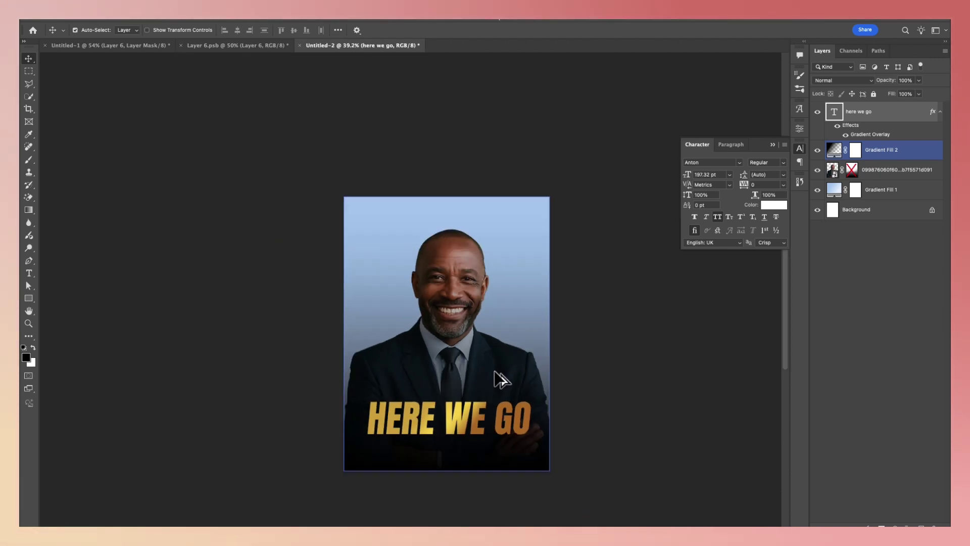
pyautogui.scroll(-1, 490, 372)
pyautogui.scroll(3, 440, 250)
pyautogui.scroll(2, 452, 310)
pyautogui.scroll(-5, 447, 303)
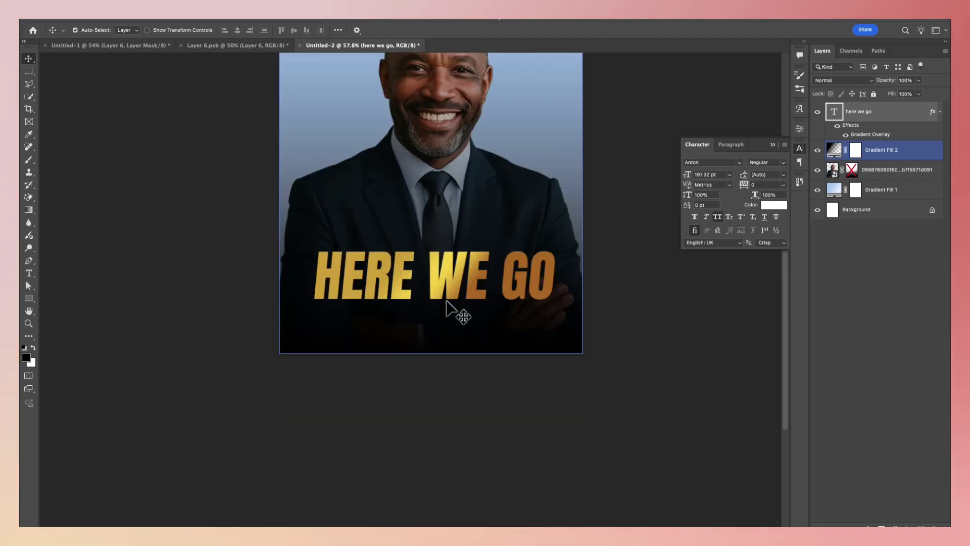
pyautogui.scroll(5, 446, 302)
pyautogui.click(868, 169)
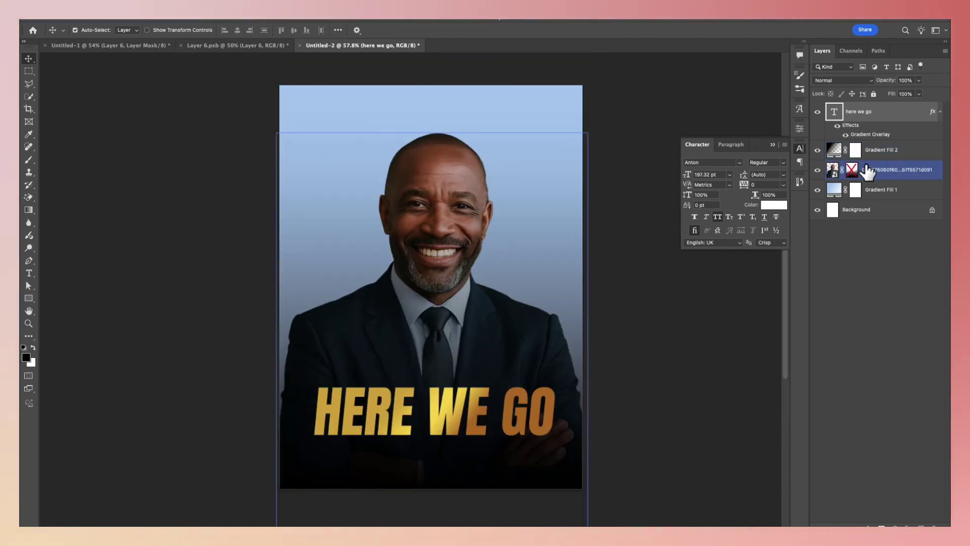
pyautogui.click(443, 176)
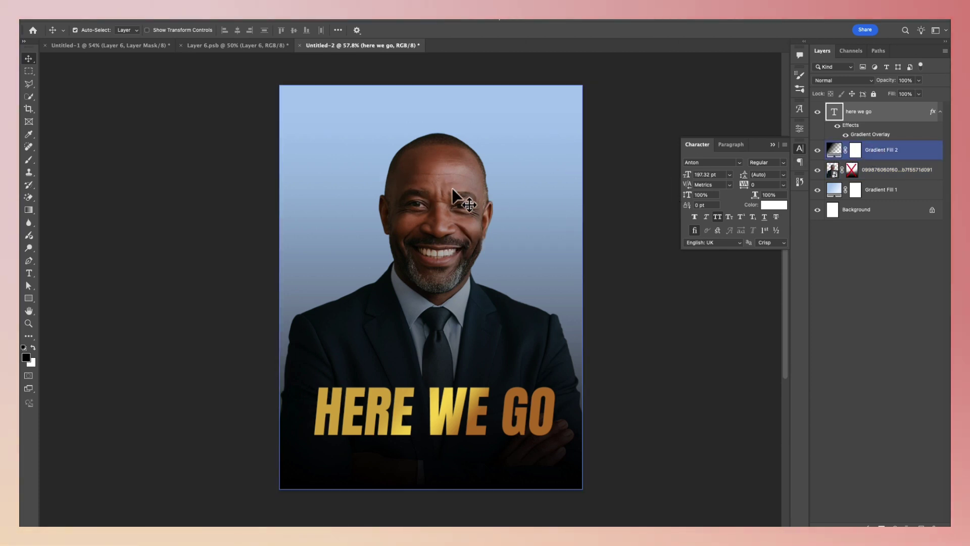
pyautogui.scroll(1, 395, 273)
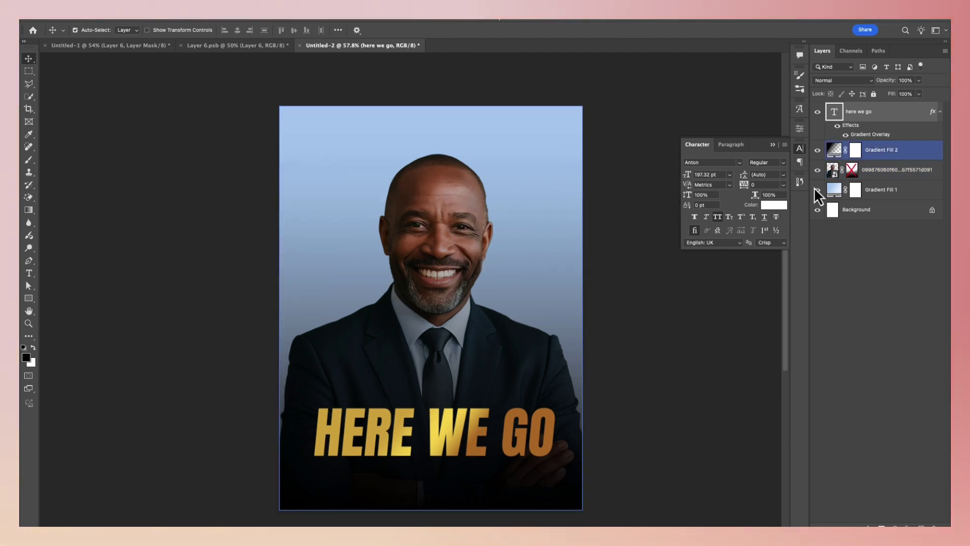
# Paint black at 26% opacity on Gradient Fill 2's mask to clear the darkness around the head
pyautogui.click(854, 153)
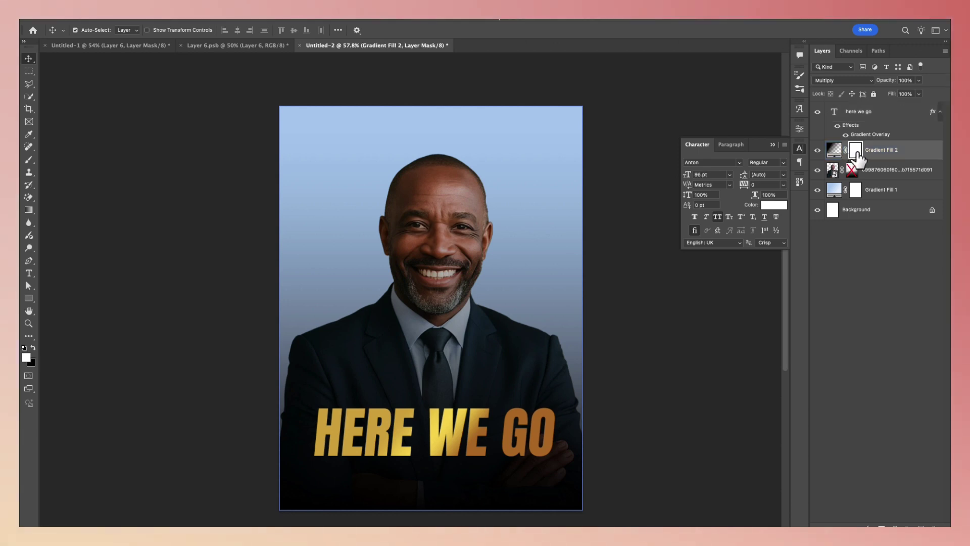
pyautogui.click(29, 160)
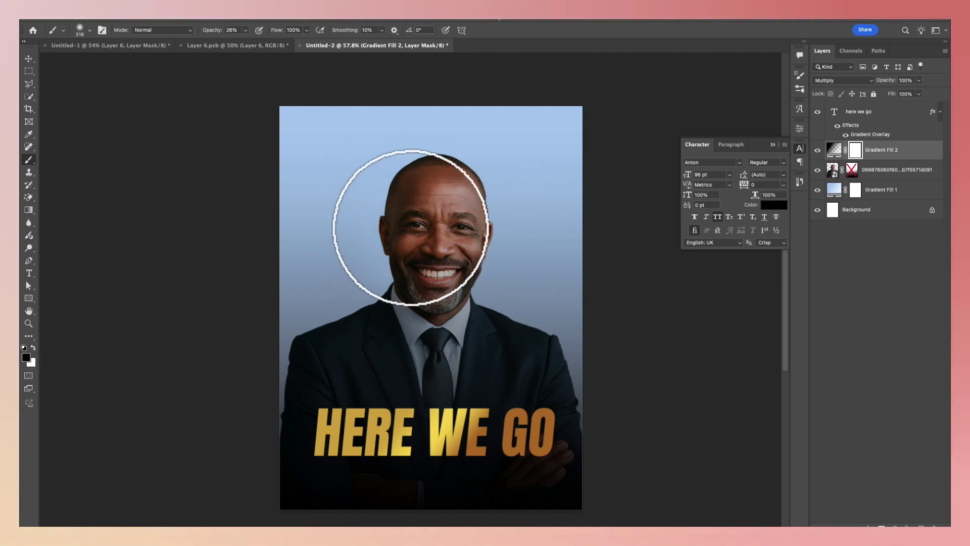
pyautogui.moveTo(412, 226)
pyautogui.mouseDown()
pyautogui.moveTo(416, 269)
pyautogui.moveTo(431, 199)
pyautogui.moveTo(456, 266)
pyautogui.moveTo(481, 294)
pyautogui.moveTo(442, 282)
pyautogui.moveTo(355, 288)
pyautogui.moveTo(389, 253)
pyautogui.moveTo(466, 230)
pyautogui.moveTo(411, 199)
pyautogui.moveTo(546, 299)
pyautogui.moveTo(566, 333)
pyautogui.moveTo(473, 235)
pyautogui.mouseUp()
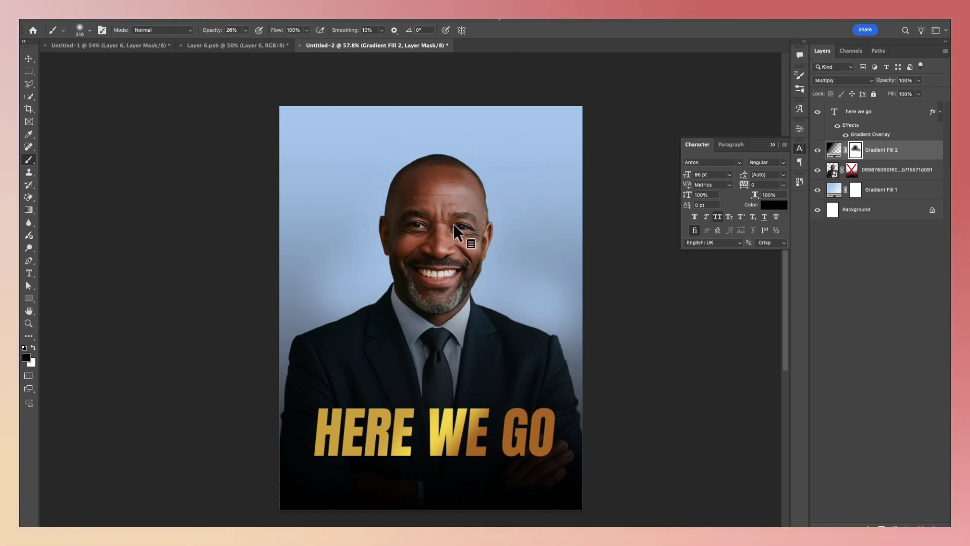
pyautogui.scroll(1, 410, 201)
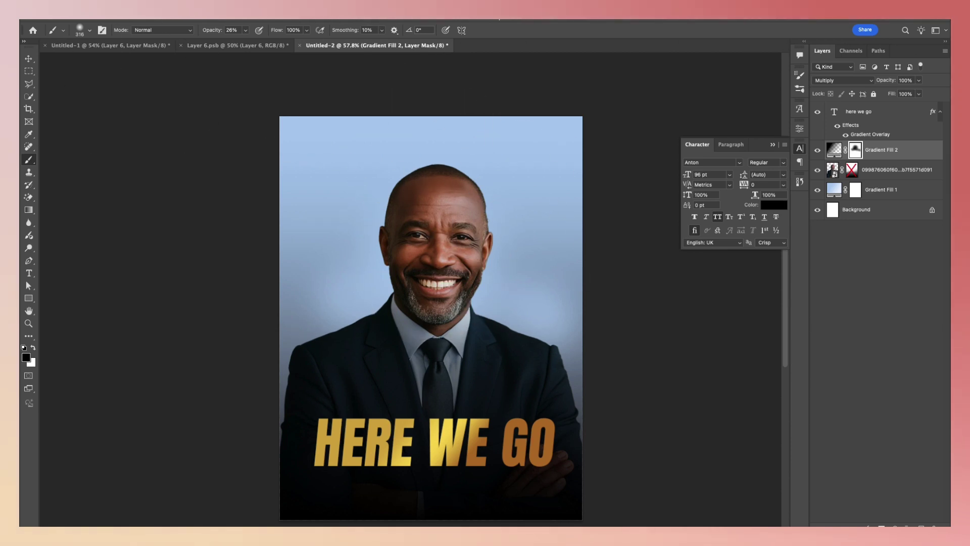
pyautogui.click(29, 59)
pyautogui.click(900, 171)
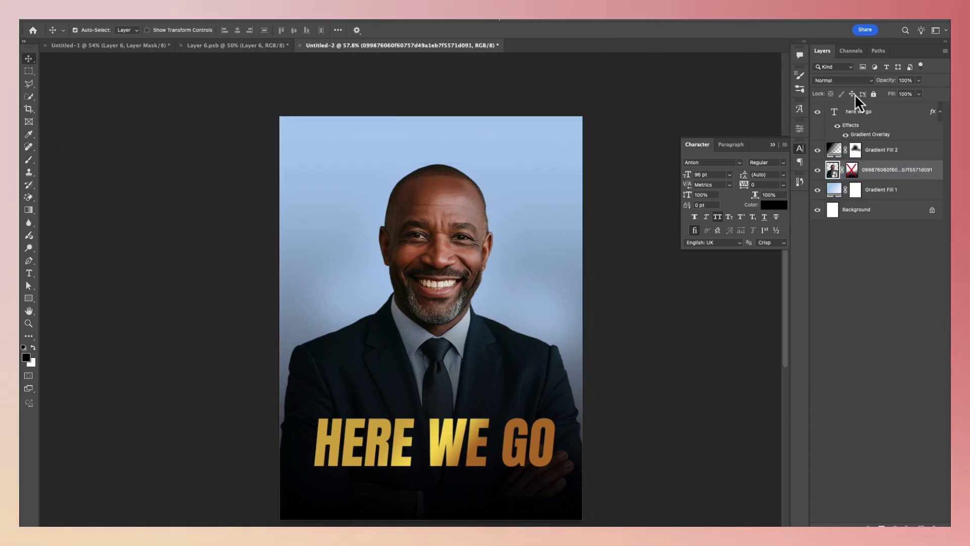
# Launch the Camera Raw Filter on the portrait photo layer and reposition its window
pyautogui.click(293, 17)
pyautogui.click(299, 90)
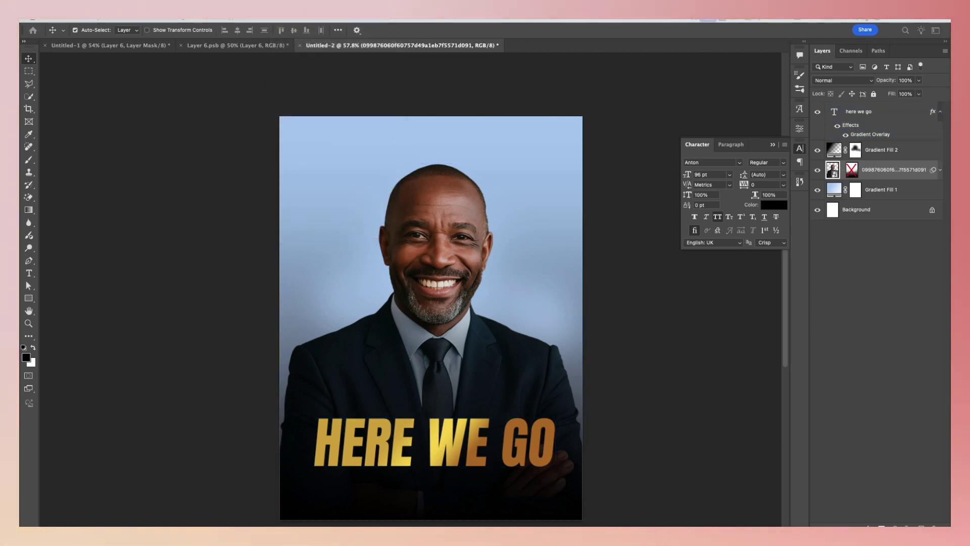
pyautogui.moveTo(377, 210); pyautogui.dragTo(425, 104)
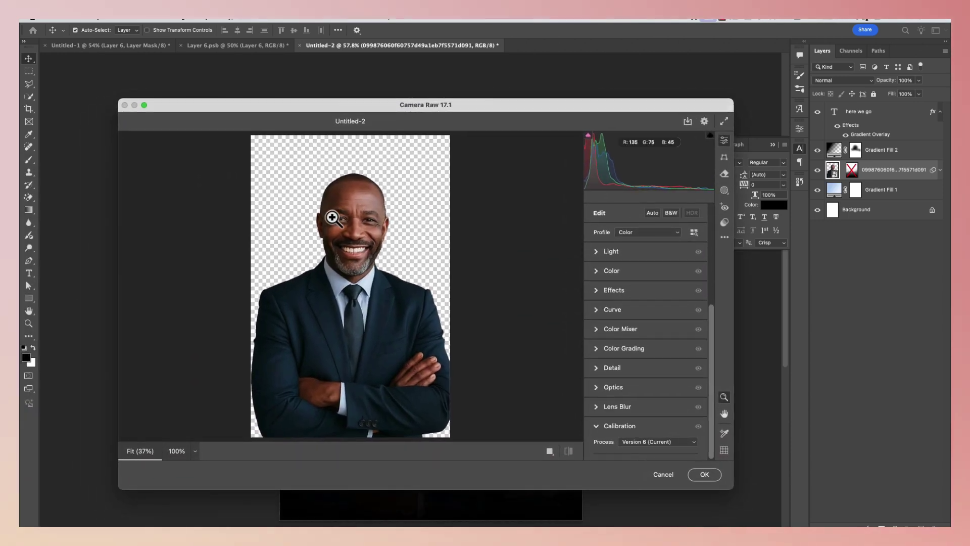
# In the Light panel, set Contrast +29, Highlights +4, Shadows +33, Whites +20, Blacks −28
pyautogui.moveTo(333, 220); pyautogui.dragTo(372, 221)
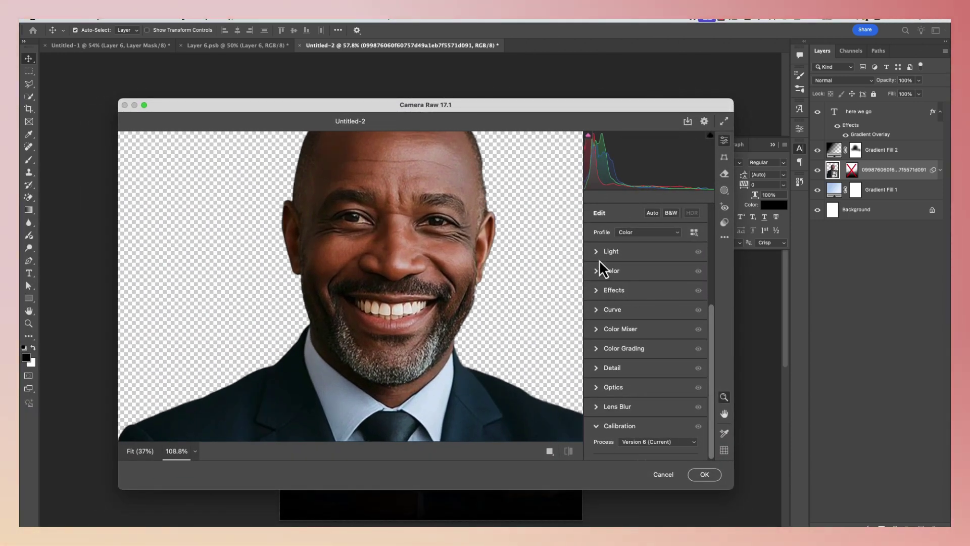
pyautogui.press('super+minus')
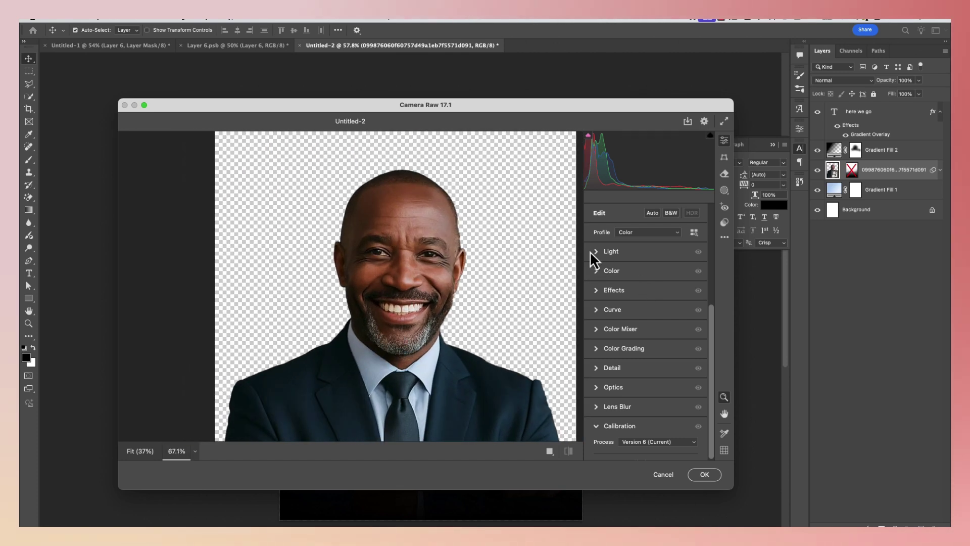
pyautogui.click(598, 254)
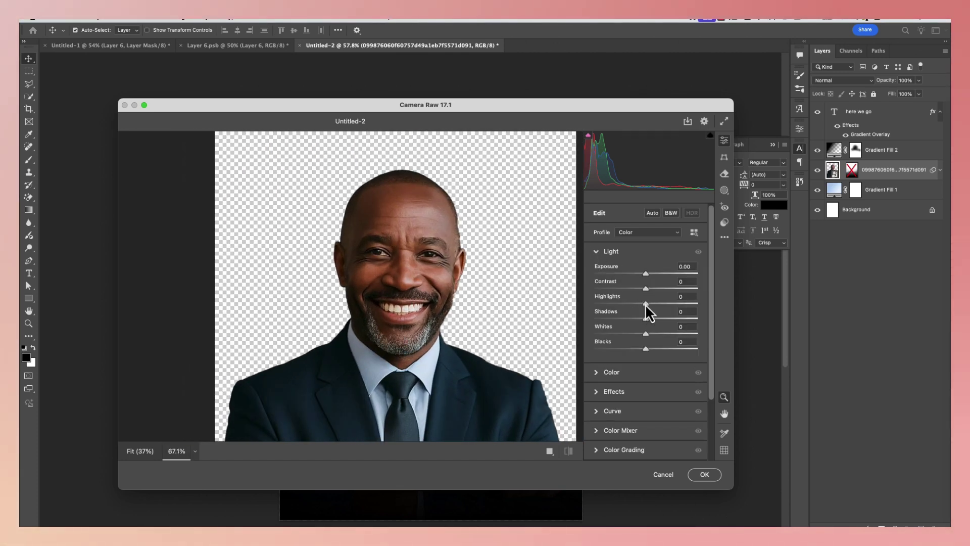
pyautogui.moveTo(646, 305); pyautogui.dragTo(659, 289)
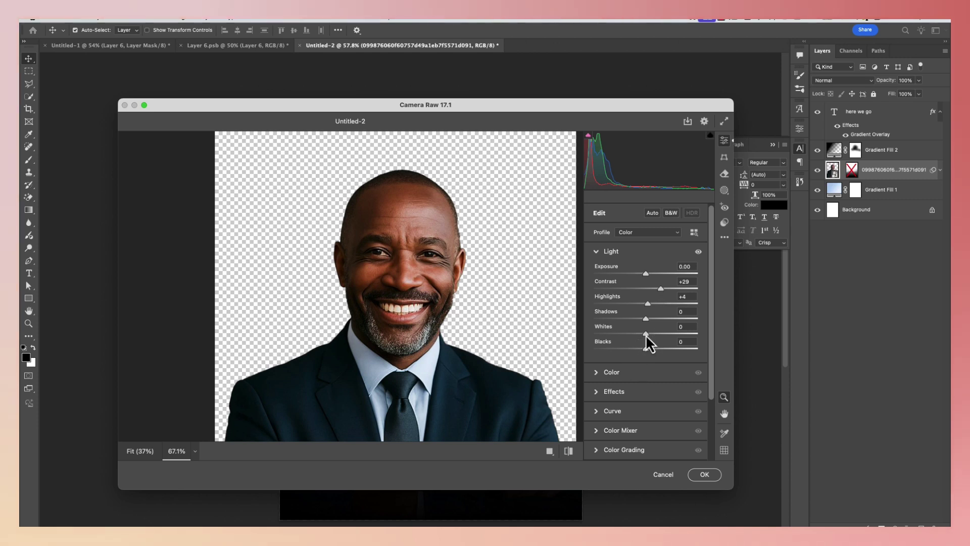
pyautogui.moveTo(646, 334); pyautogui.dragTo(631, 353)
pyautogui.scroll(-1, 455, 352)
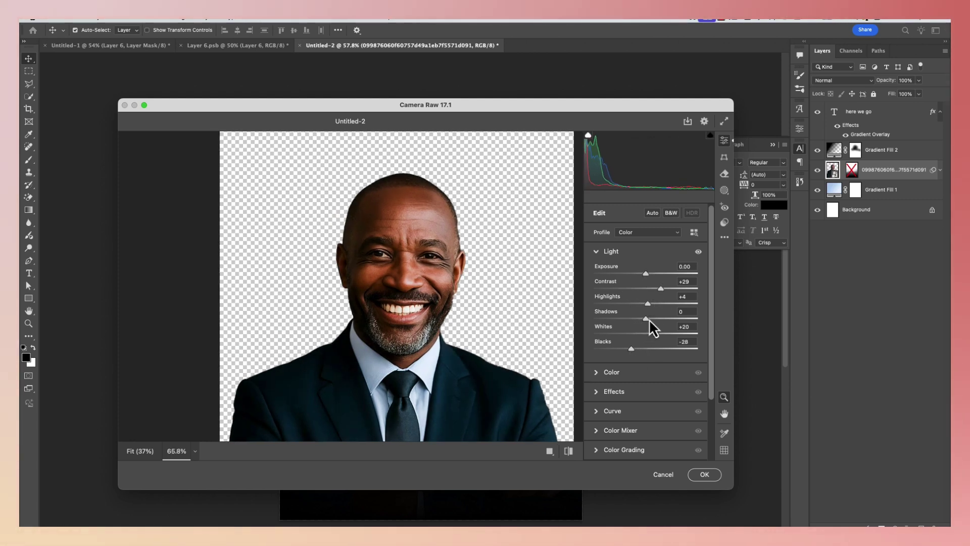
pyautogui.moveTo(646, 319); pyautogui.dragTo(663, 319)
pyautogui.scroll(-5, 399, 354)
pyautogui.scroll(4, 429, 378)
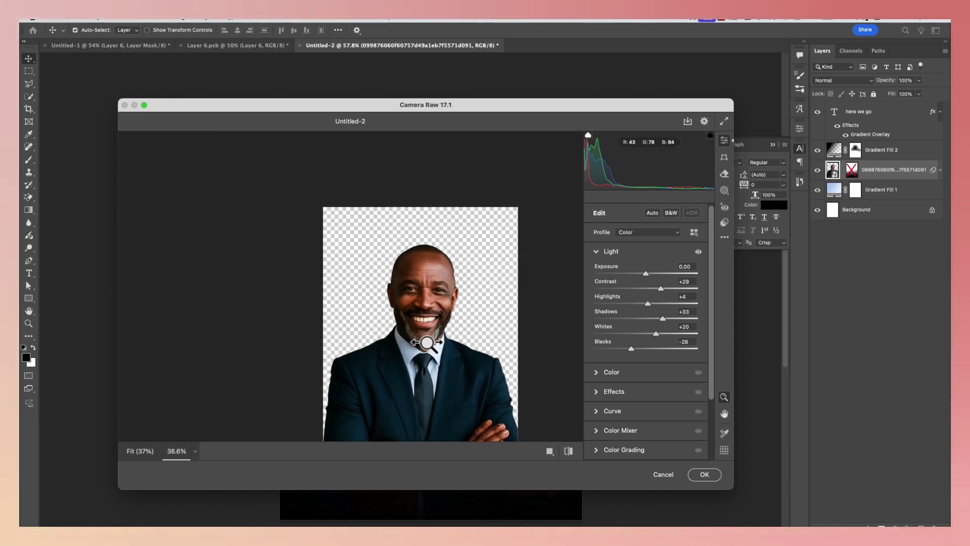
pyautogui.scroll(-3, 430, 378)
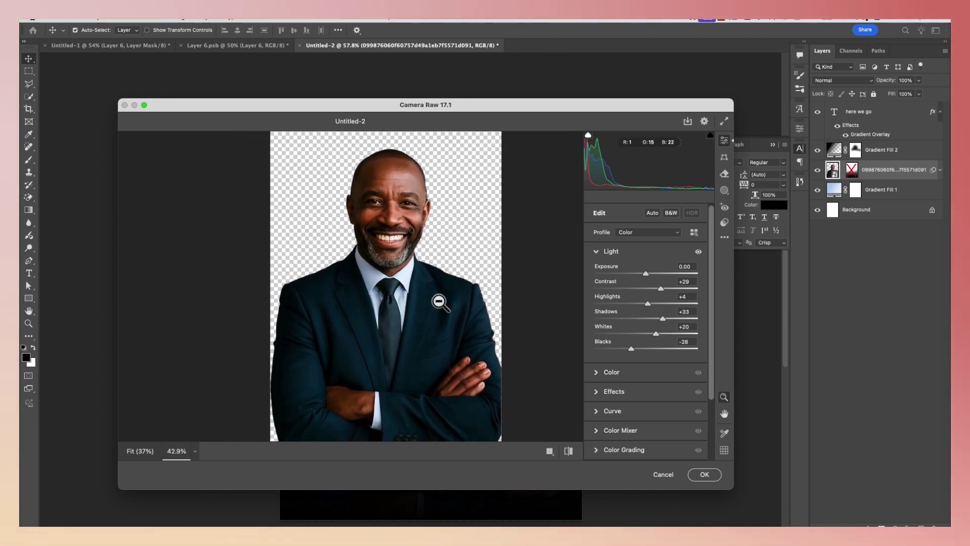
pyautogui.scroll(2, 445, 290)
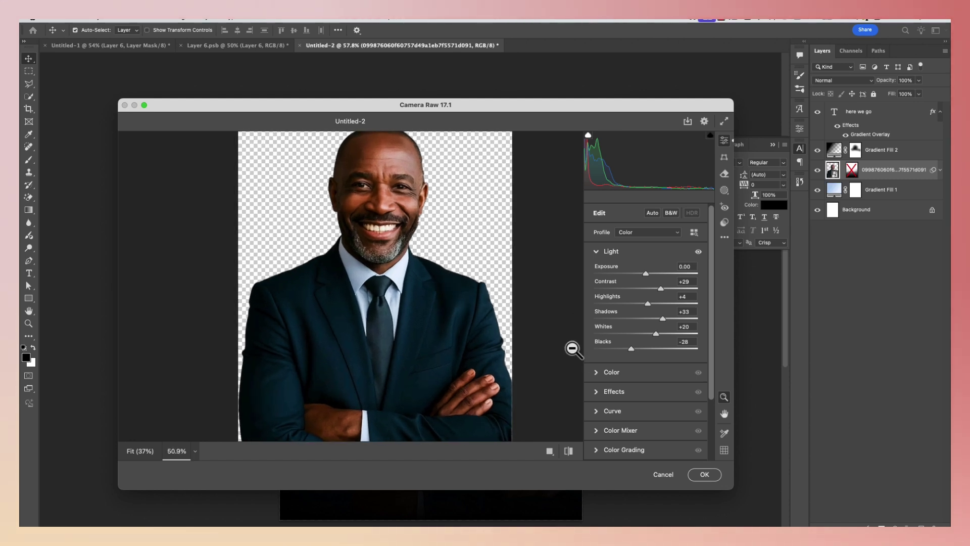
# In the Effects panel, raise Texture to +15 and Clarity to +35
pyautogui.click(601, 394)
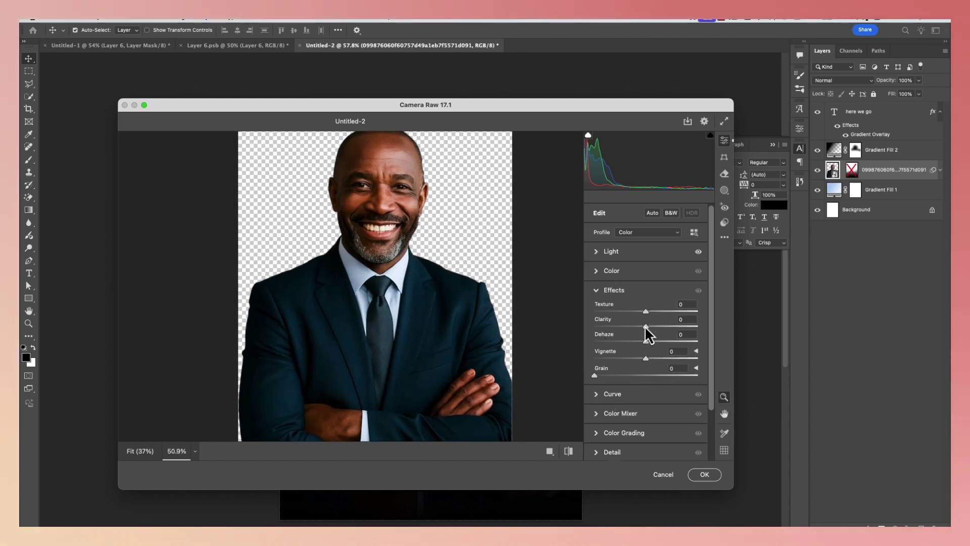
pyautogui.moveTo(645, 328)
pyautogui.mouseDown()
pyautogui.moveTo(668, 329)
pyautogui.moveTo(657, 315)
pyautogui.mouseUp()
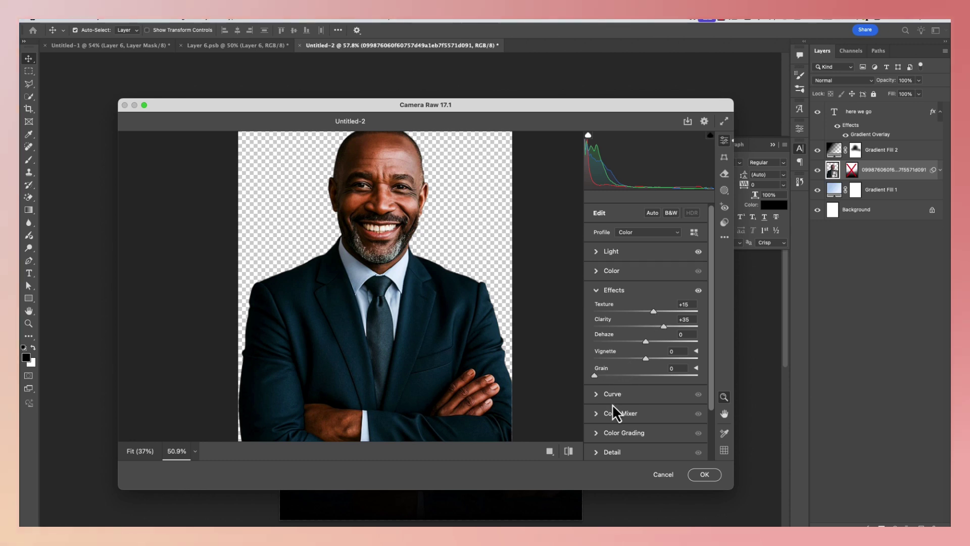
pyautogui.click(598, 453)
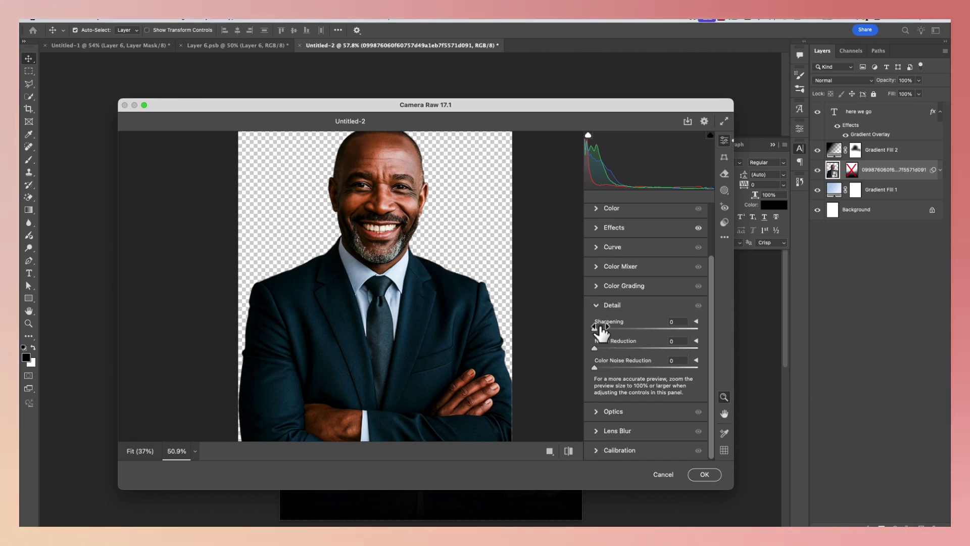
# Set Detail Sharpening to 42, with Noise Reduction and Color Noise Reduction both at 14
pyautogui.moveTo(595, 329); pyautogui.dragTo(614, 342)
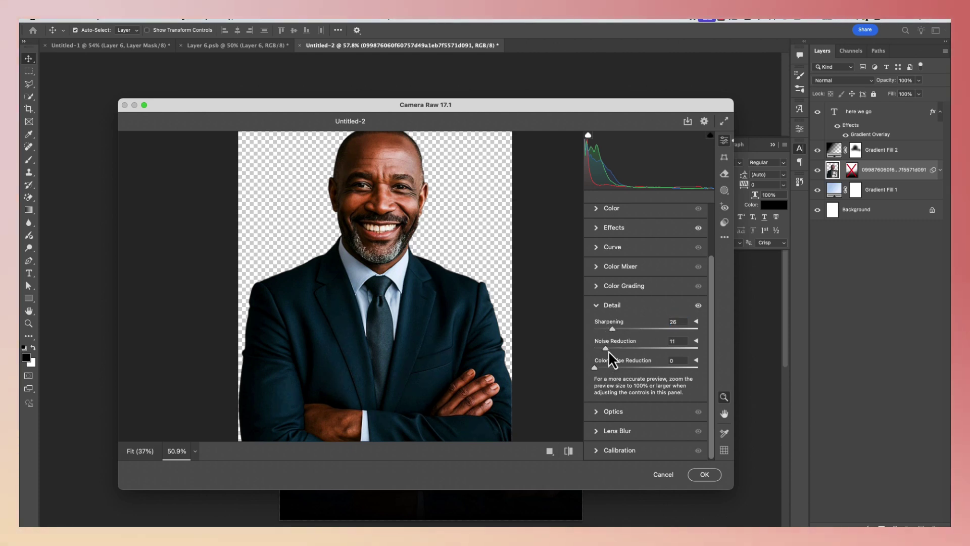
pyautogui.moveTo(596, 368); pyautogui.dragTo(612, 378)
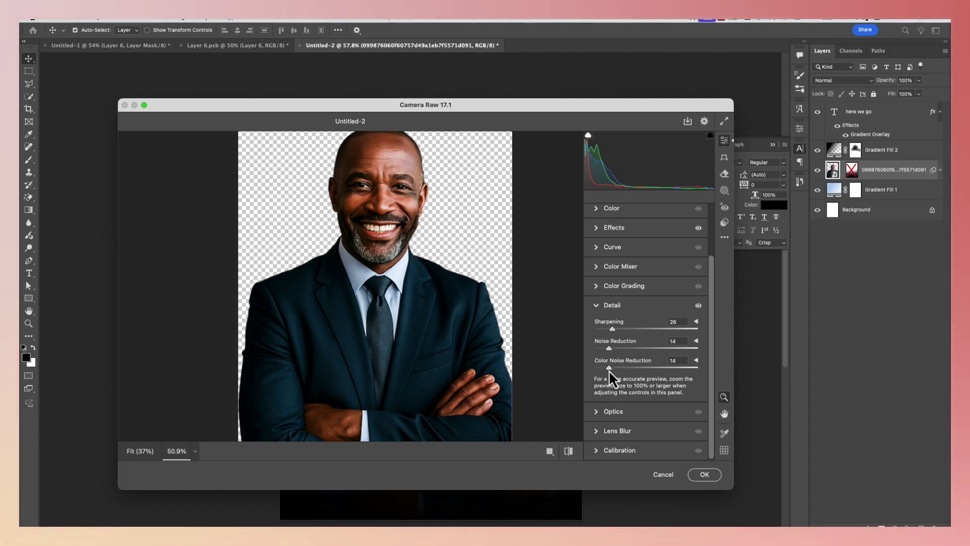
pyautogui.moveTo(617, 332); pyautogui.dragTo(624, 333)
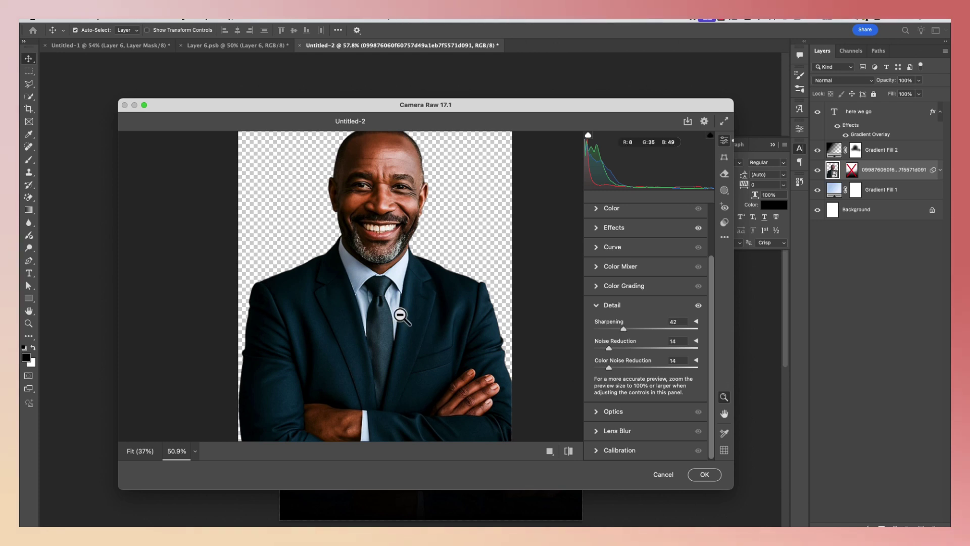
pyautogui.scroll(-3, 384, 244)
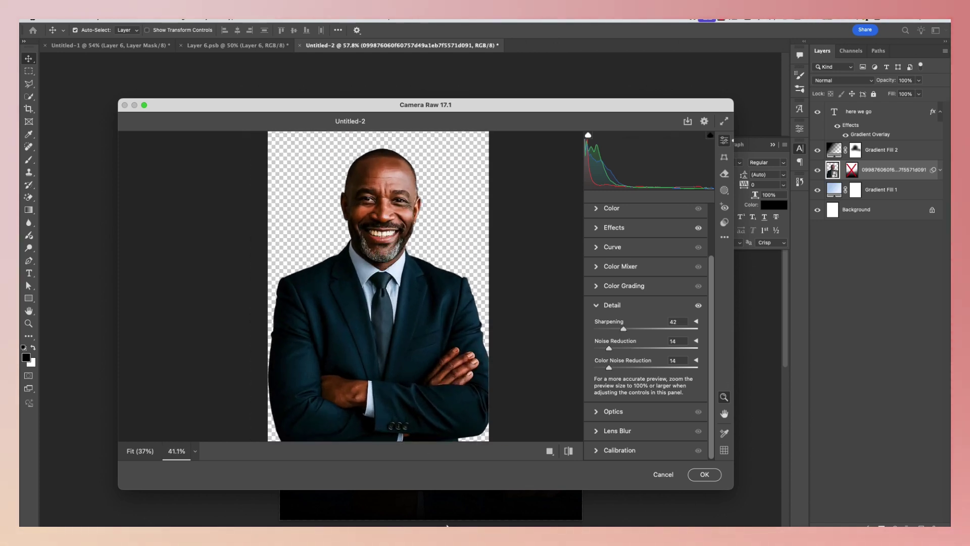
# Compare the Before/After previews, then commit the Camera Raw edits to the portrait layer
pyautogui.click(548, 452)
pyautogui.scroll(3, 424, 213)
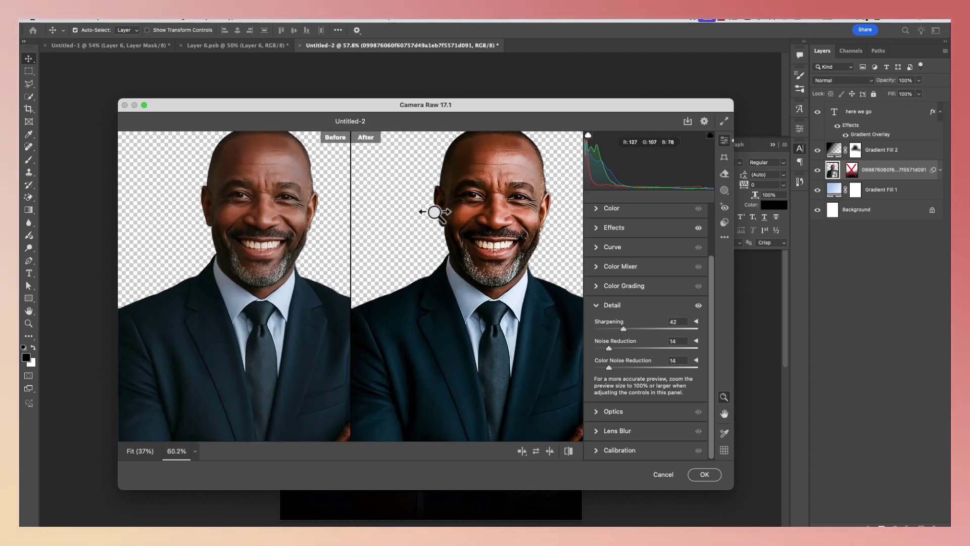
pyautogui.scroll(3, 505, 217)
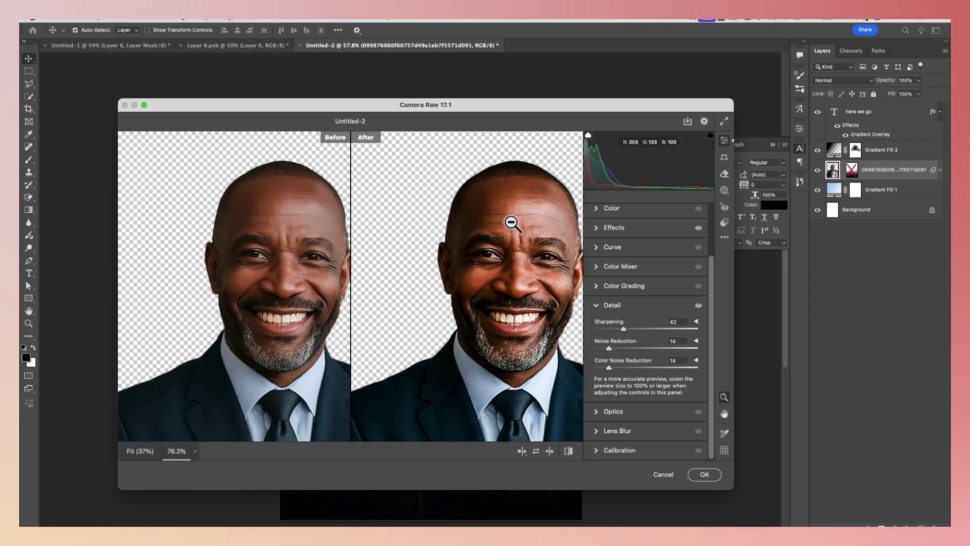
pyautogui.moveTo(519, 271); pyautogui.dragTo(488, 295)
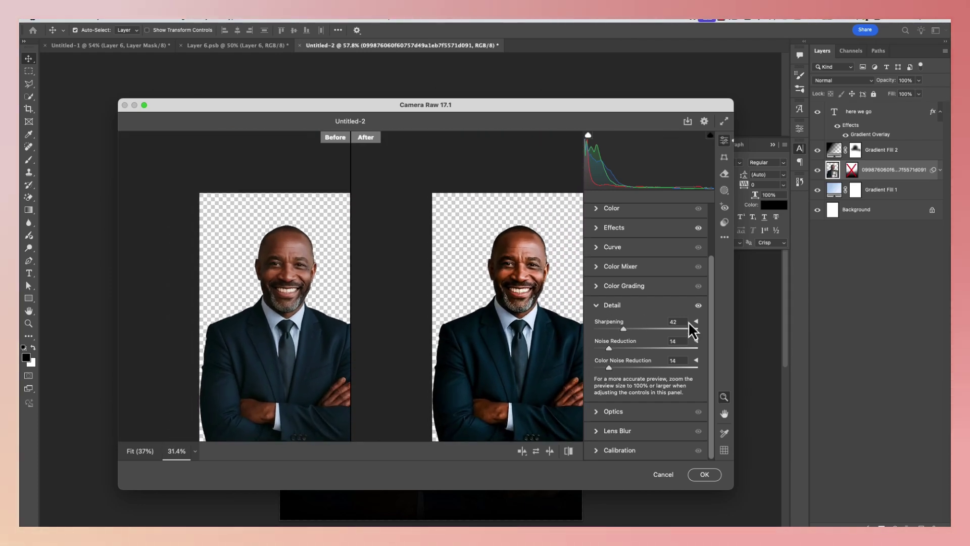
pyautogui.click(597, 305)
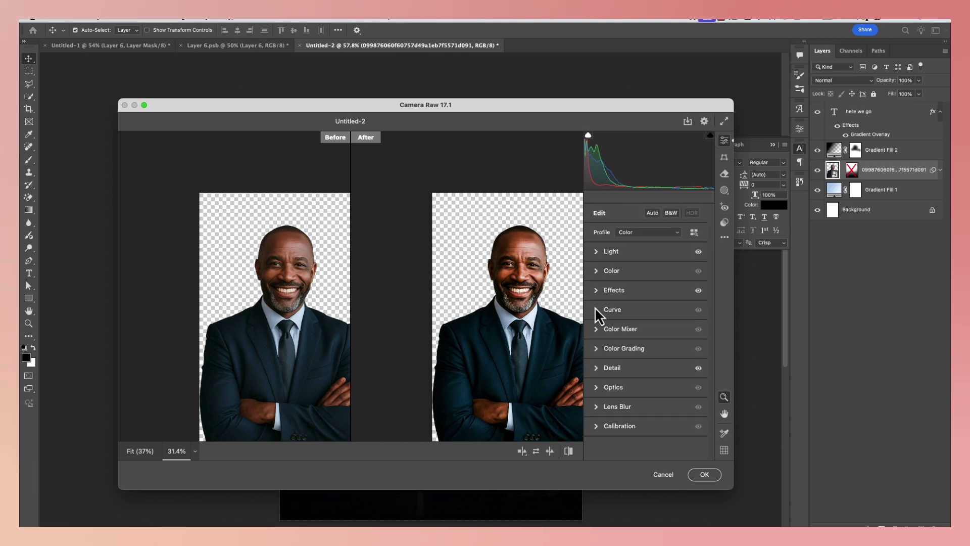
pyautogui.click(704, 475)
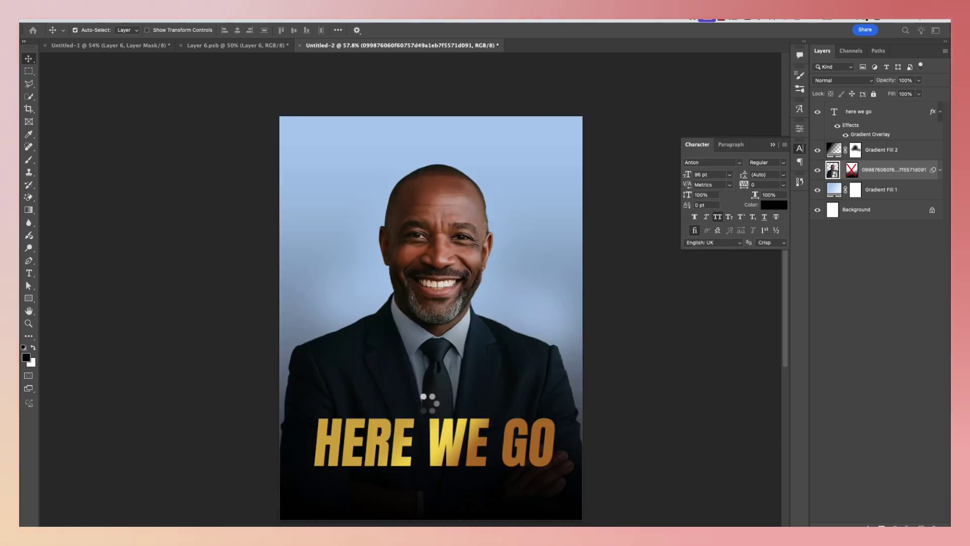
pyautogui.click(470, 318)
pyautogui.scroll(-5, 469, 318)
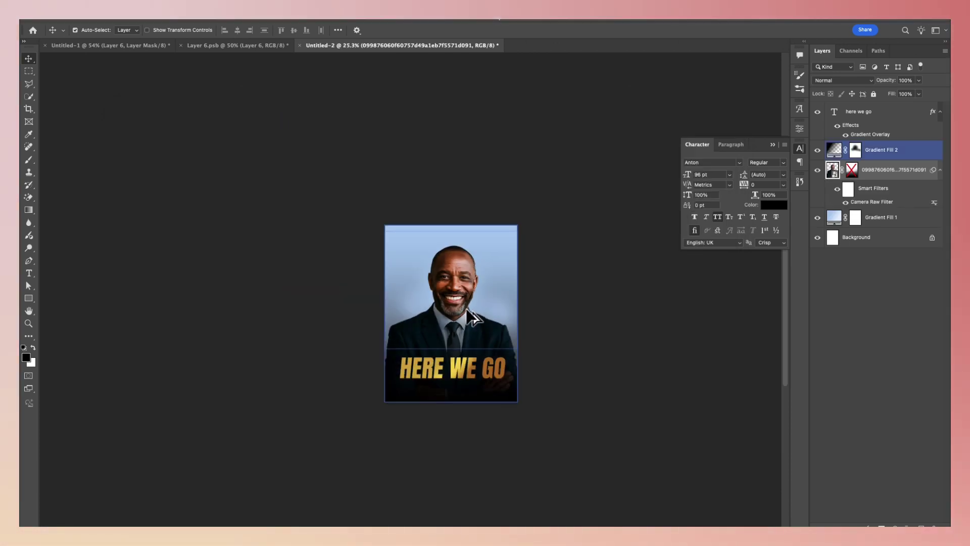
pyautogui.scroll(3, 471, 317)
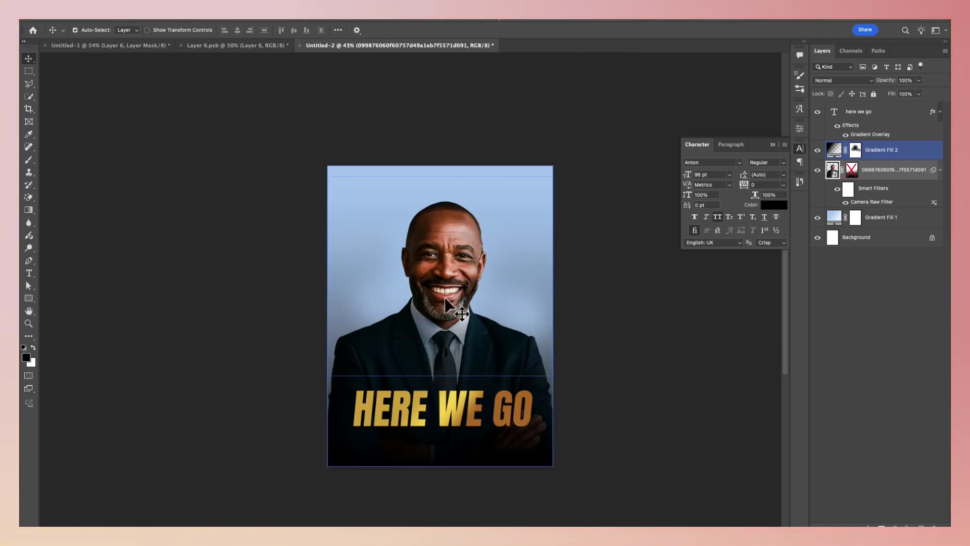
pyautogui.click(281, 199)
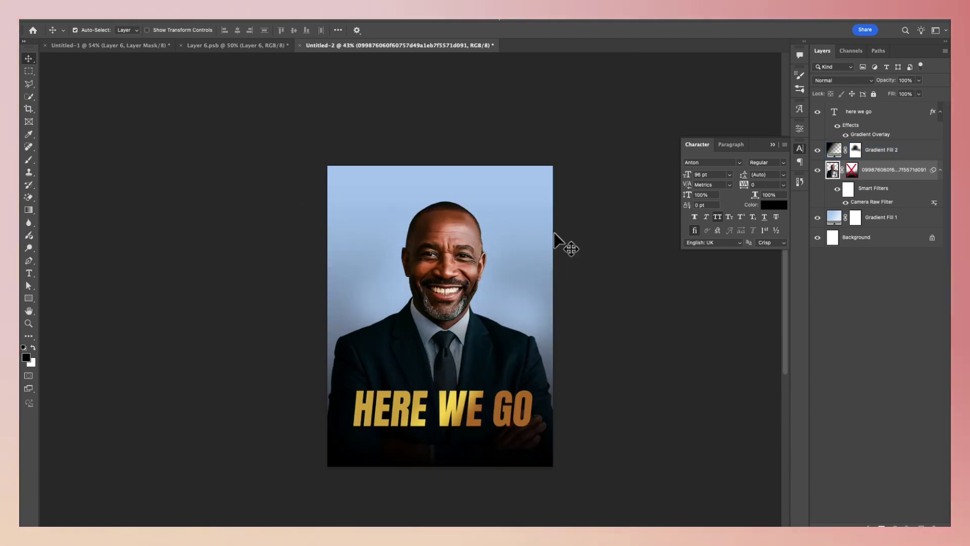
pyautogui.click(478, 284)
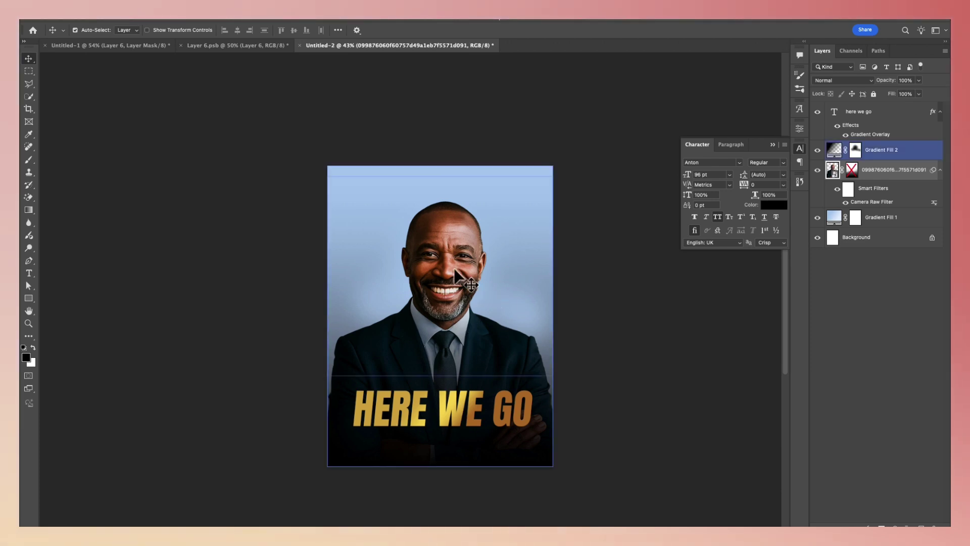
pyautogui.click(176, 255)
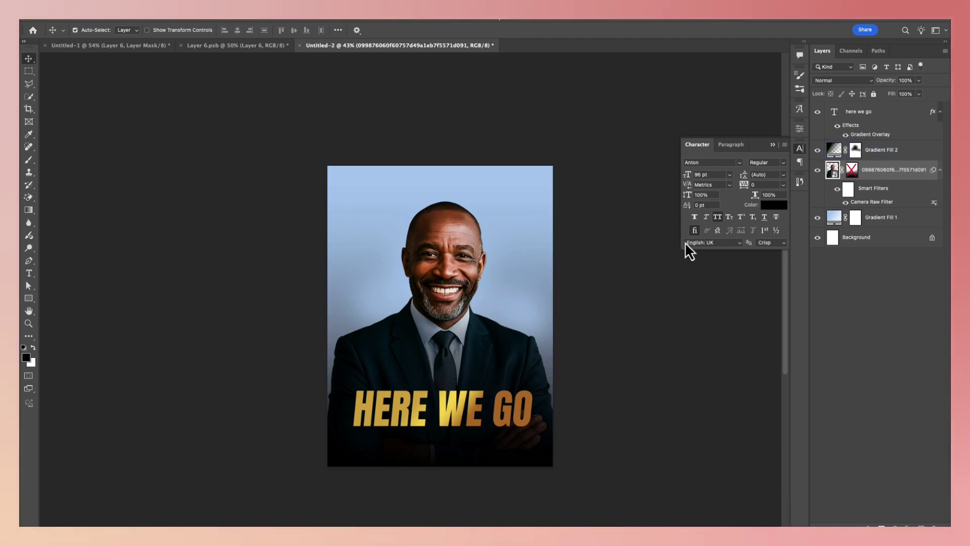
pyautogui.click(481, 195)
pyautogui.click(549, 170)
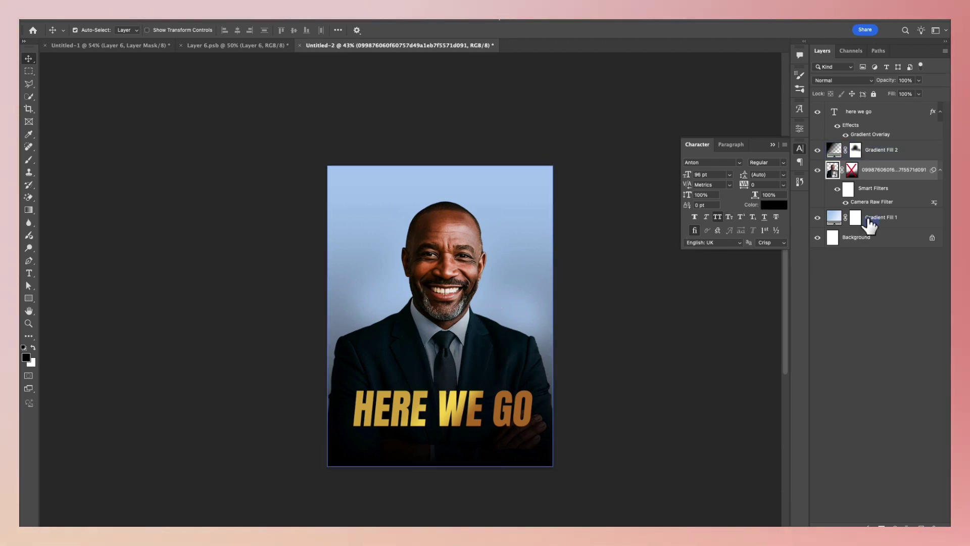